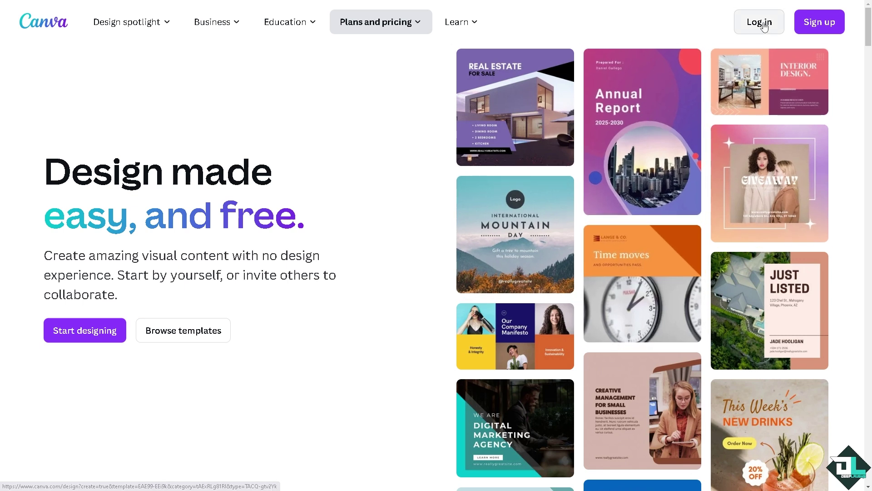
# Sign in to Canva through the alternative sign-in options to reach the home page.
pyautogui.click(809, 23)
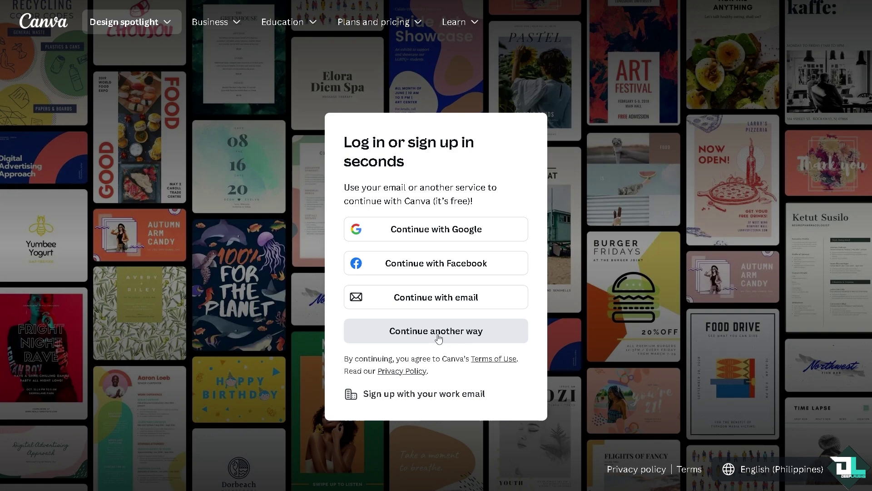
pyautogui.click(439, 333)
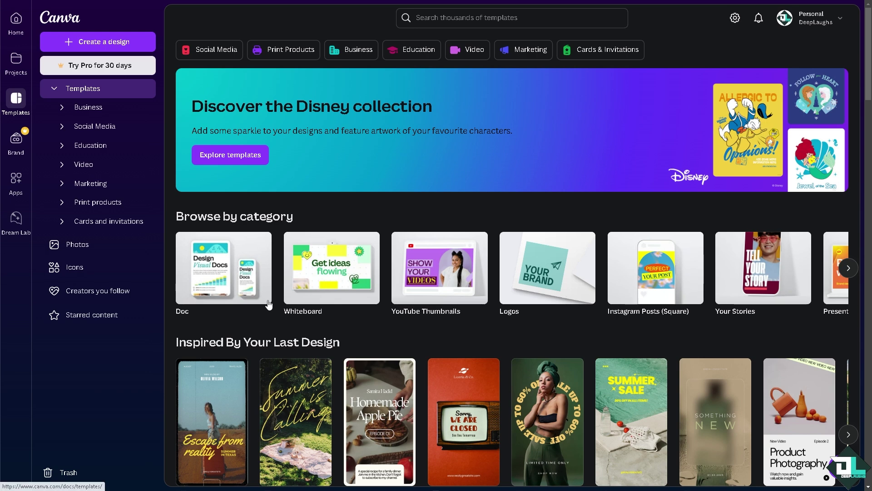
# Browse the Create a design categories and open a blank YouTube Thumbnail design.
pyautogui.click(106, 43)
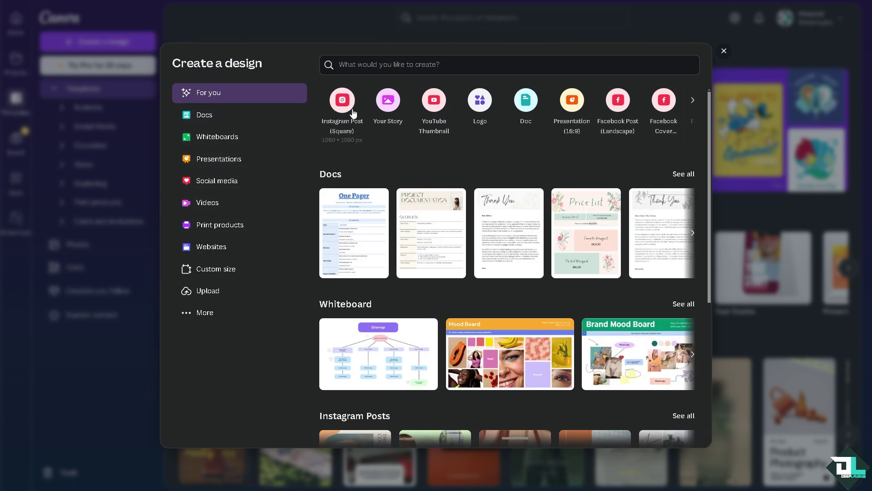
pyautogui.click(218, 138)
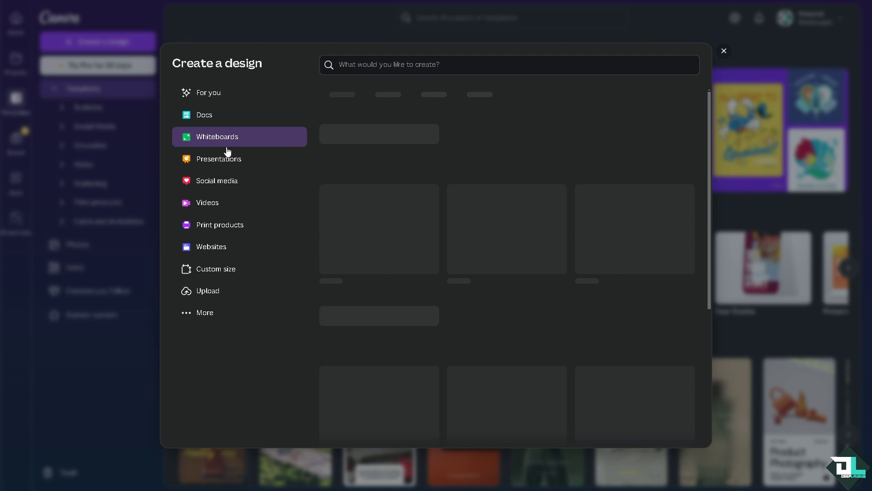
pyautogui.click(224, 160)
pyautogui.click(212, 208)
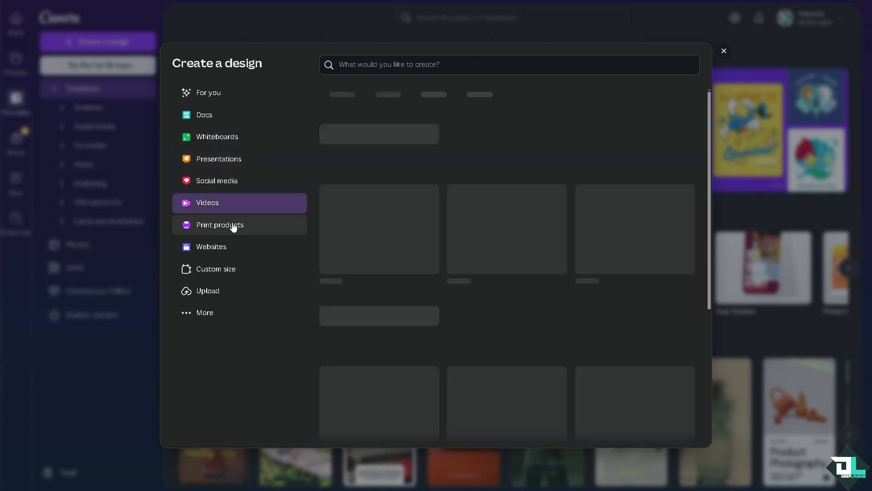
pyautogui.click(235, 227)
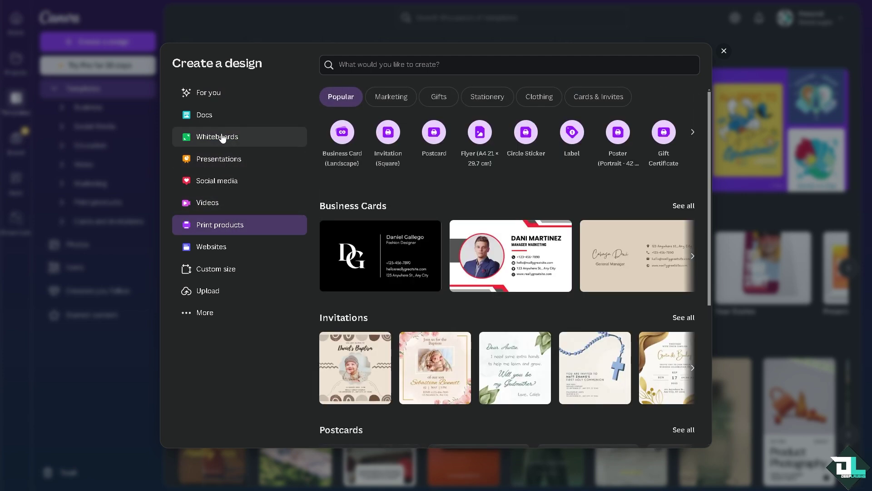
pyautogui.click(216, 182)
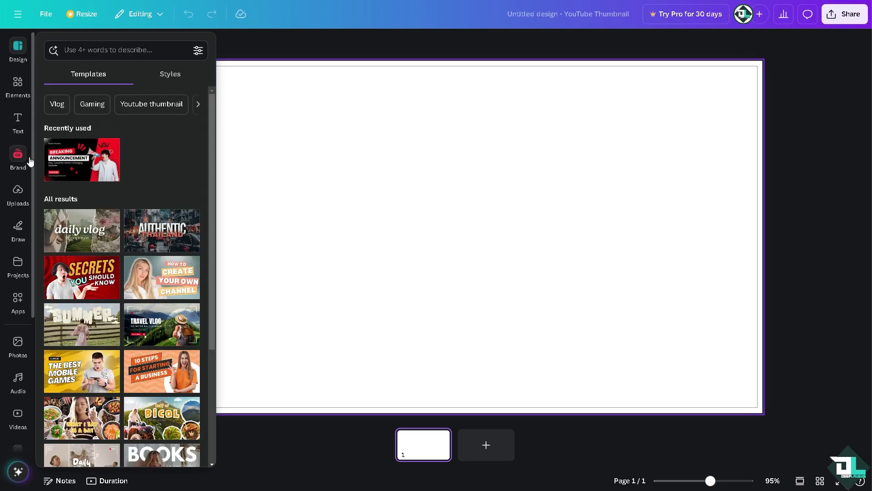
# Place the uploaded 'How to Erase Part of Graphic' image and stretch it corner to corner.
pyautogui.click(18, 190)
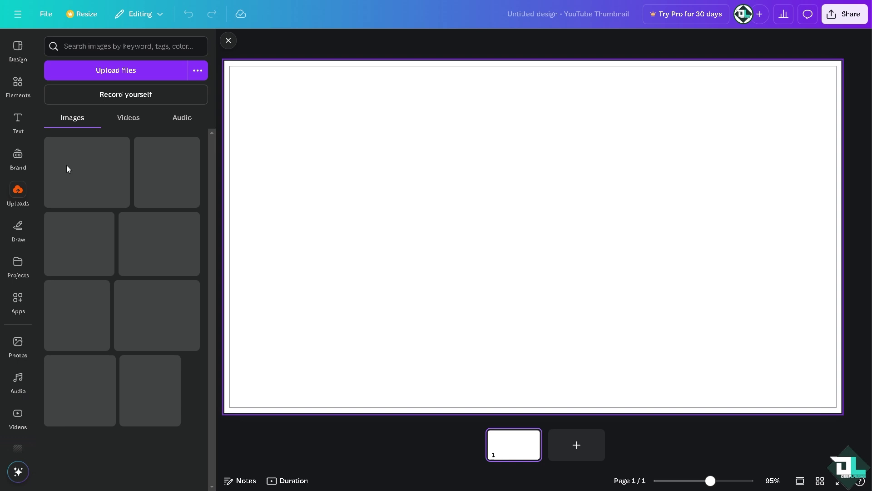
pyautogui.moveTo(66, 271)
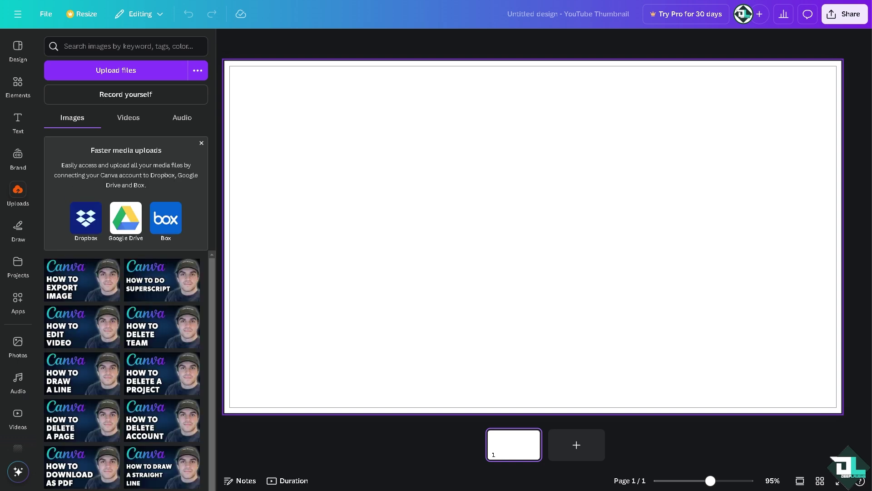
pyautogui.click(68, 275)
pyautogui.click(225, 40)
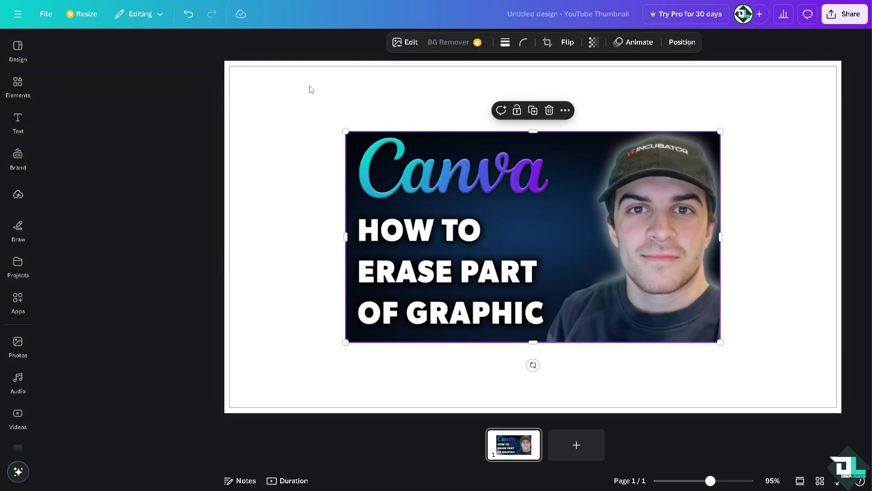
pyautogui.moveTo(267, 133); pyautogui.dragTo(151, 66)
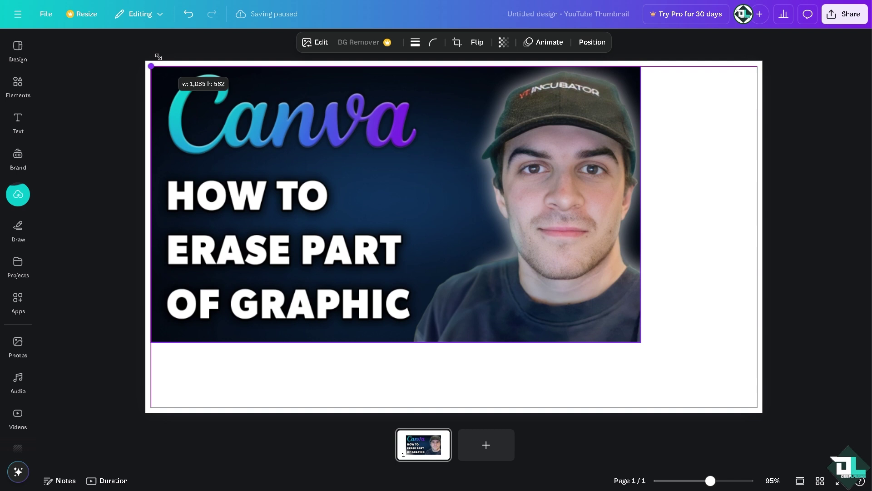
pyautogui.moveTo(642, 344); pyautogui.dragTo(757, 408)
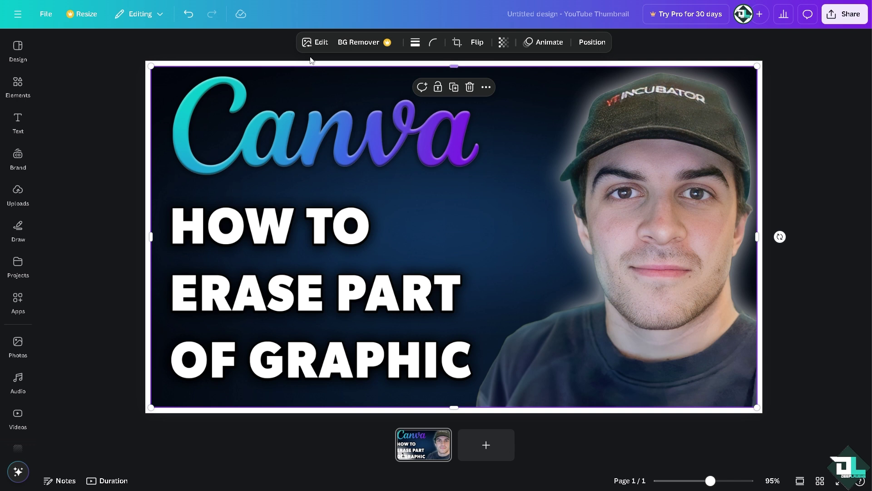
# Rename the design to 'How to Erase Part of a Graphic in Canva'.
pyautogui.click(568, 14)
pyautogui.write('How to Erase Part of a Graphic in Canva')
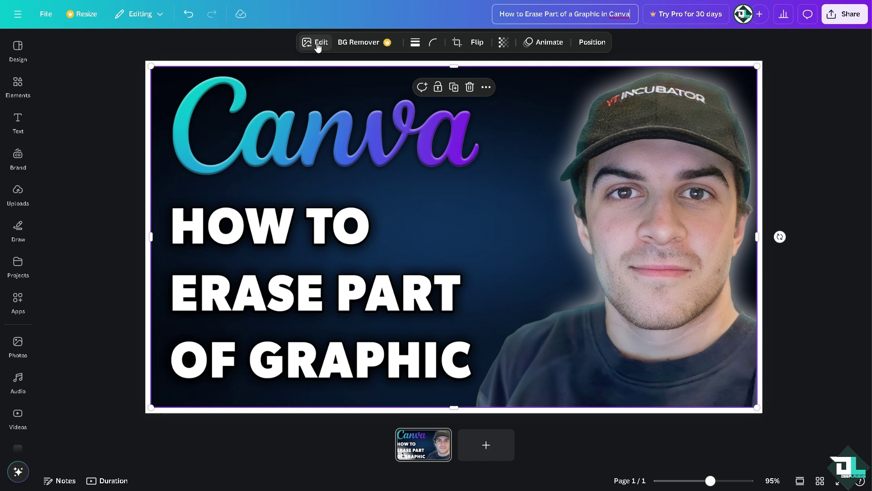
pyautogui.press('Return')
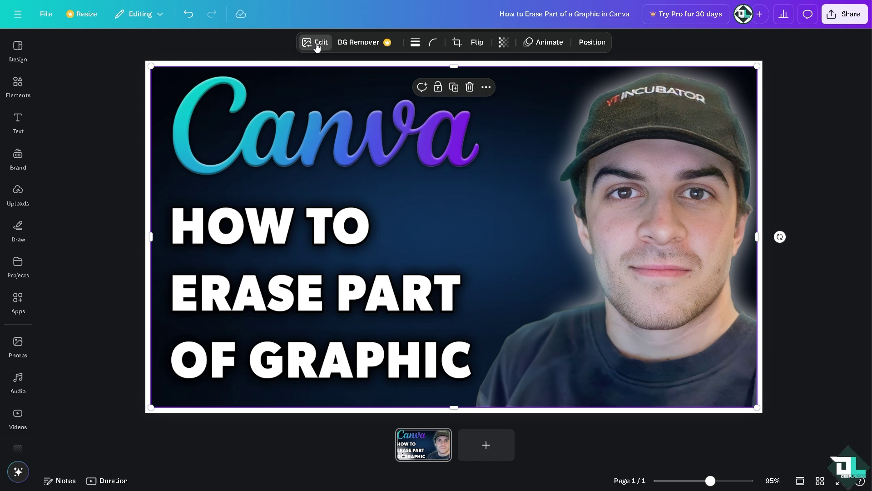
# Show the image's edit options, browsing Magic Studio tools, filters and effects, and trying face retouch.
pyautogui.click(316, 42)
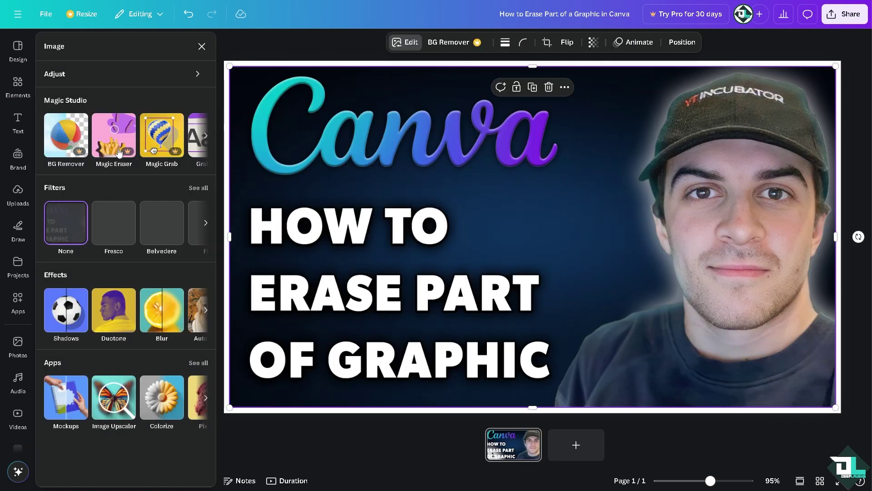
pyautogui.click(206, 137)
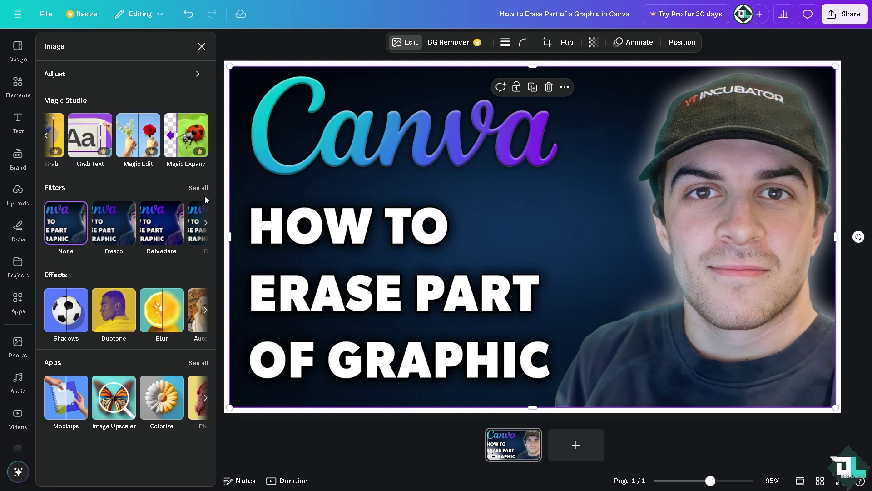
pyautogui.click(206, 223)
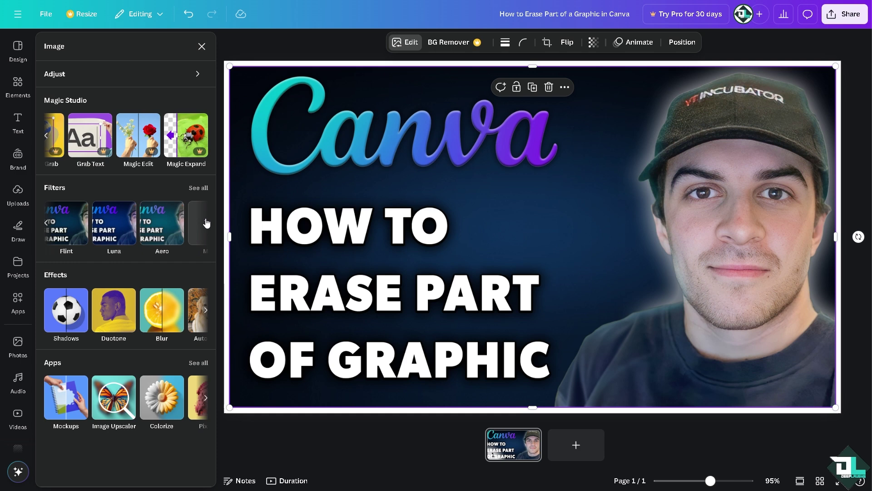
pyautogui.click(207, 222)
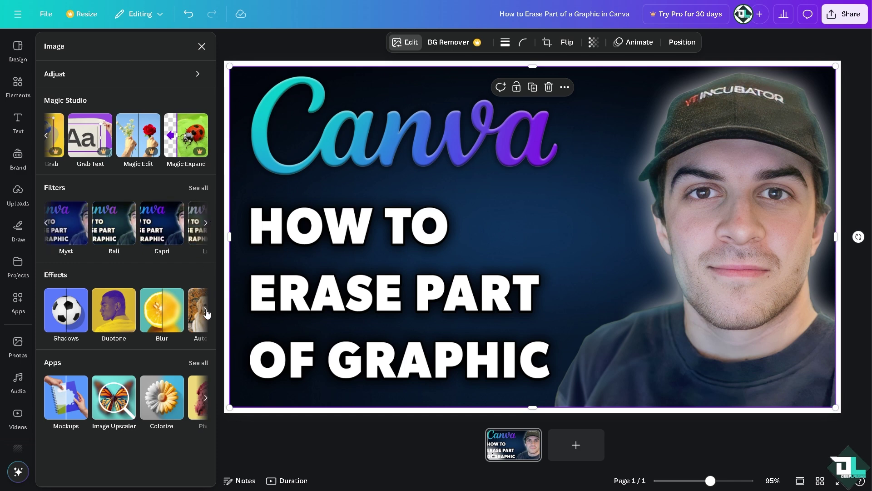
pyautogui.click(206, 314)
pyautogui.click(162, 310)
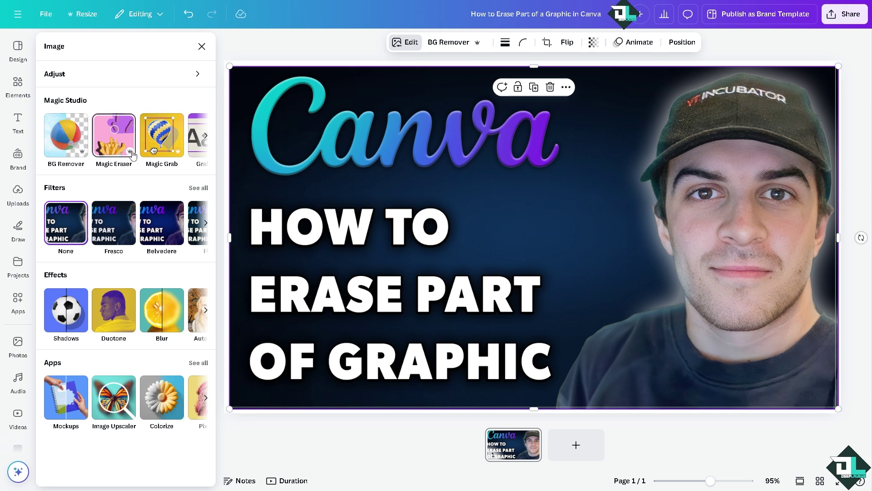
# Start Magic Eraser, set brush size 100, and paint over the Canva logo.
pyautogui.click(110, 144)
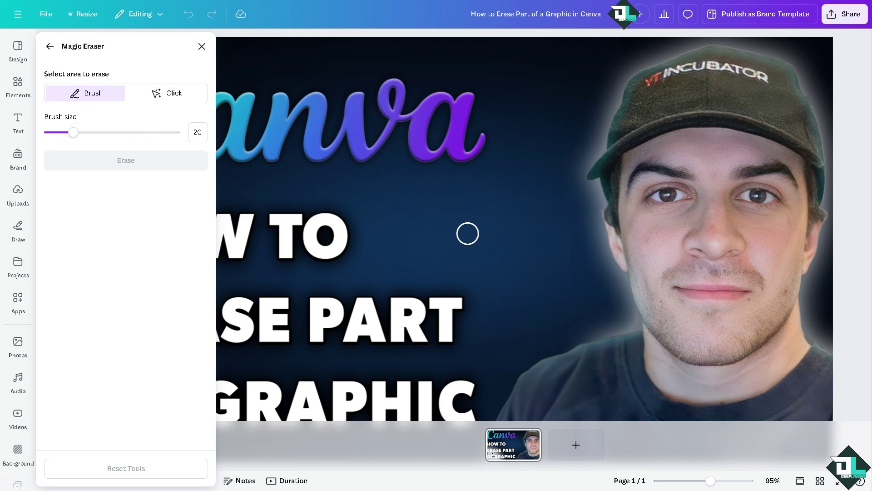
pyautogui.scroll(-5, 461, 237)
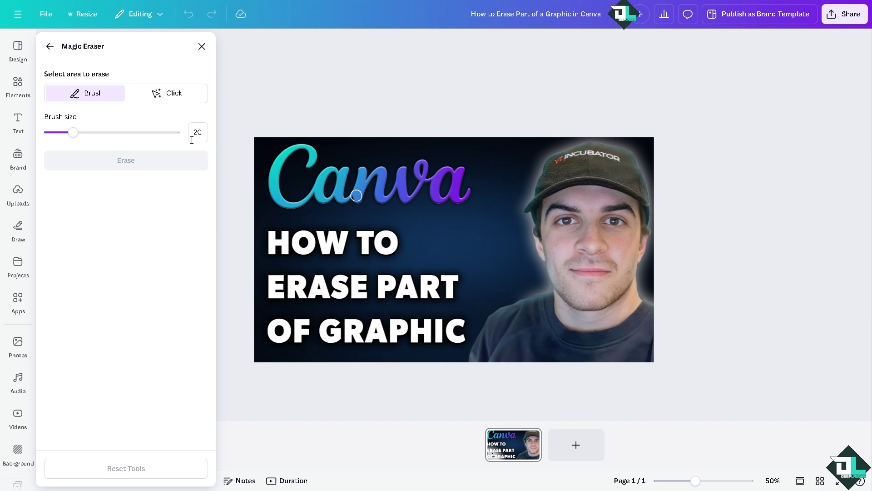
pyautogui.click(97, 132)
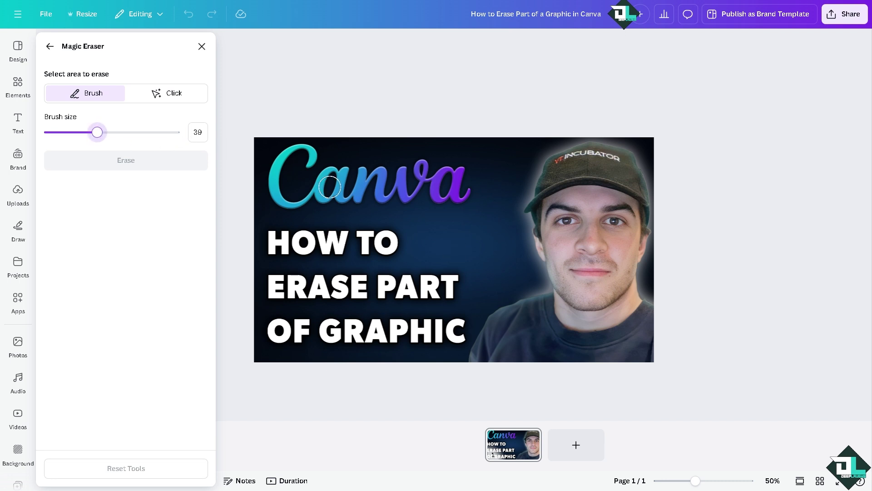
pyautogui.moveTo(139, 132); pyautogui.dragTo(178, 133)
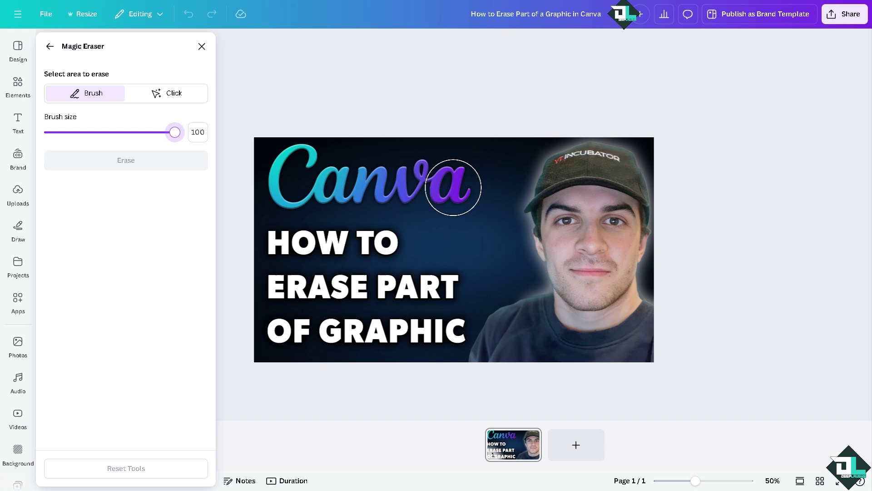
pyautogui.moveTo(451, 184)
pyautogui.mouseDown()
pyautogui.moveTo(344, 167)
pyautogui.moveTo(331, 175)
pyautogui.moveTo(299, 170)
pyautogui.moveTo(290, 179)
pyautogui.moveTo(304, 188)
pyautogui.mouseUp()
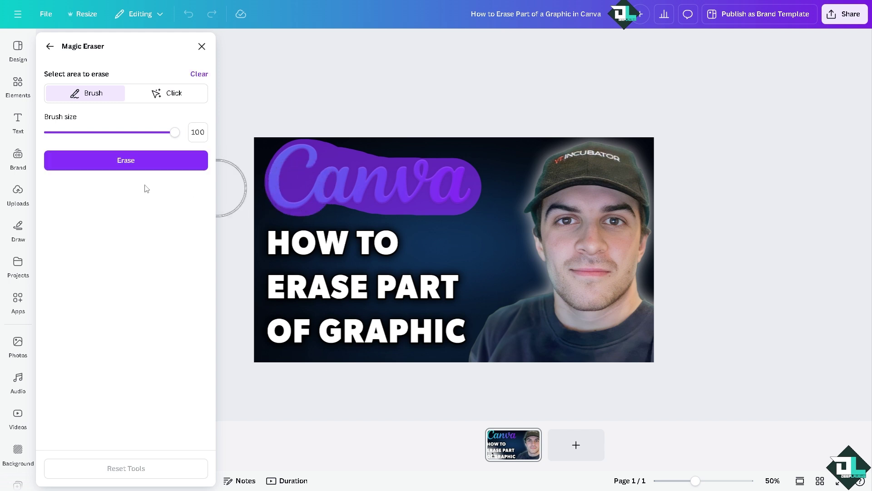
# Erase the marked Canva logo, then paint over and erase the white title text.
pyautogui.click(115, 161)
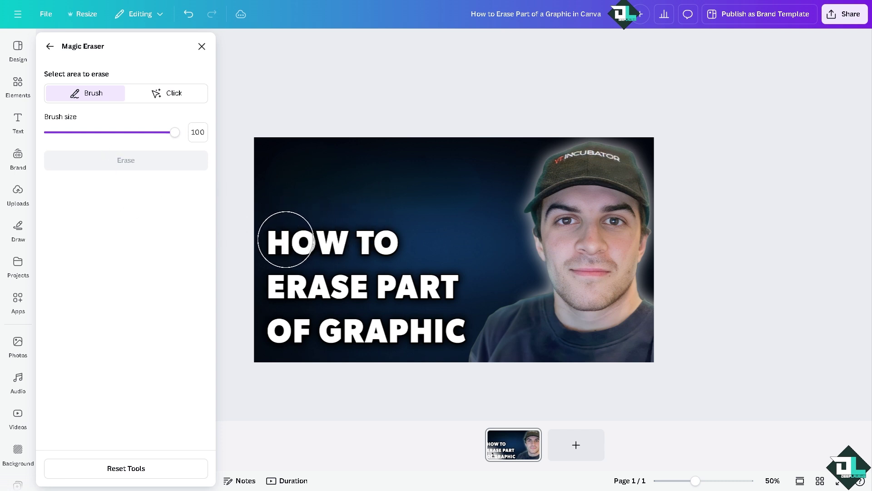
pyautogui.moveTo(284, 238)
pyautogui.mouseDown()
pyautogui.moveTo(421, 262)
pyautogui.moveTo(435, 274)
pyautogui.moveTo(440, 335)
pyautogui.moveTo(284, 323)
pyautogui.moveTo(275, 312)
pyautogui.moveTo(352, 285)
pyautogui.moveTo(419, 291)
pyautogui.moveTo(402, 299)
pyautogui.mouseUp()
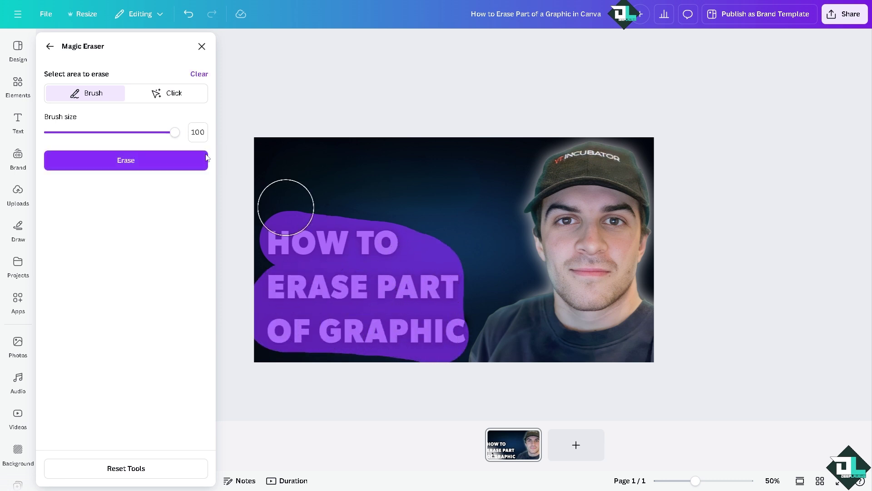
pyautogui.click(122, 160)
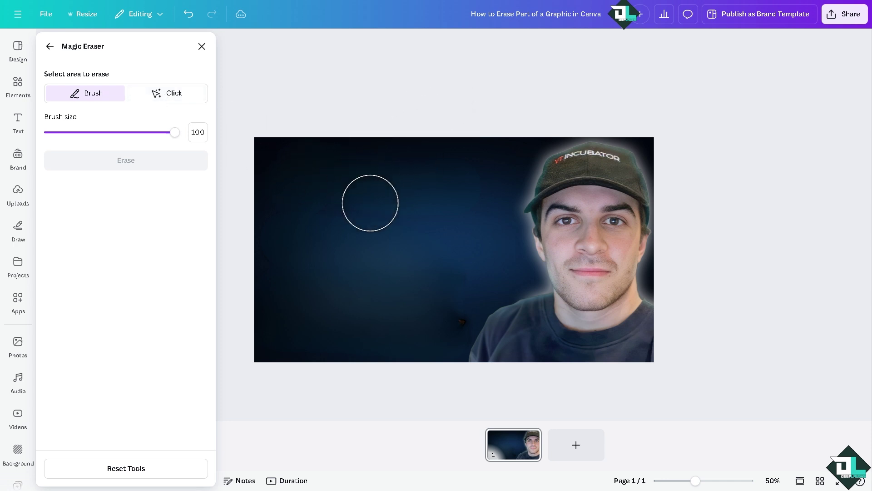
# Add page 2 with the Halloween ghost-in-sunglasses photo at the left, enlarged to full height.
pyautogui.click(593, 455)
pyautogui.click(18, 350)
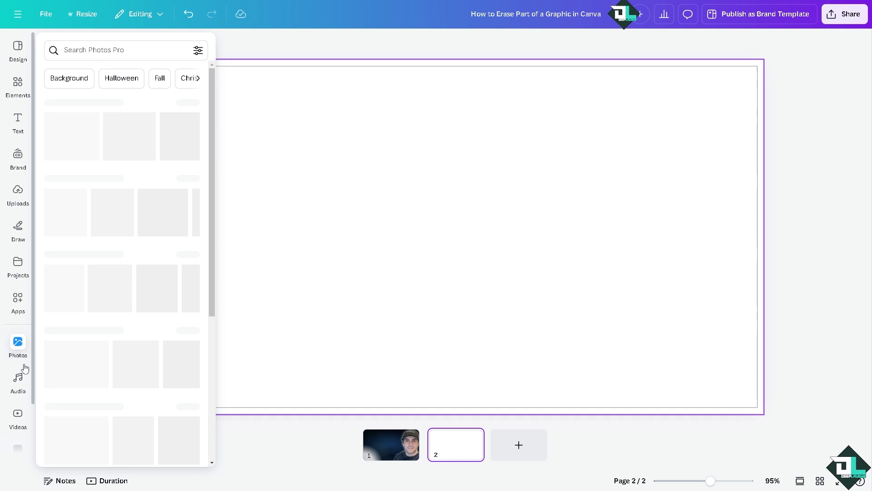
pyautogui.click(16, 304)
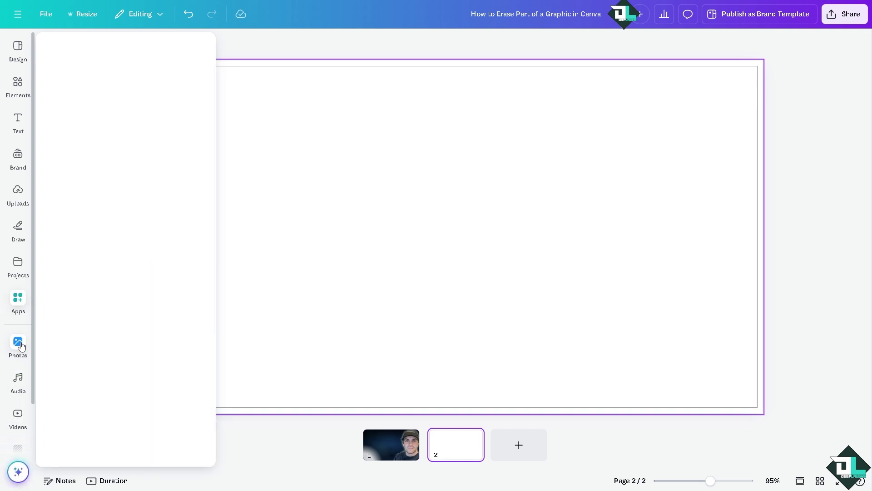
pyautogui.click(18, 345)
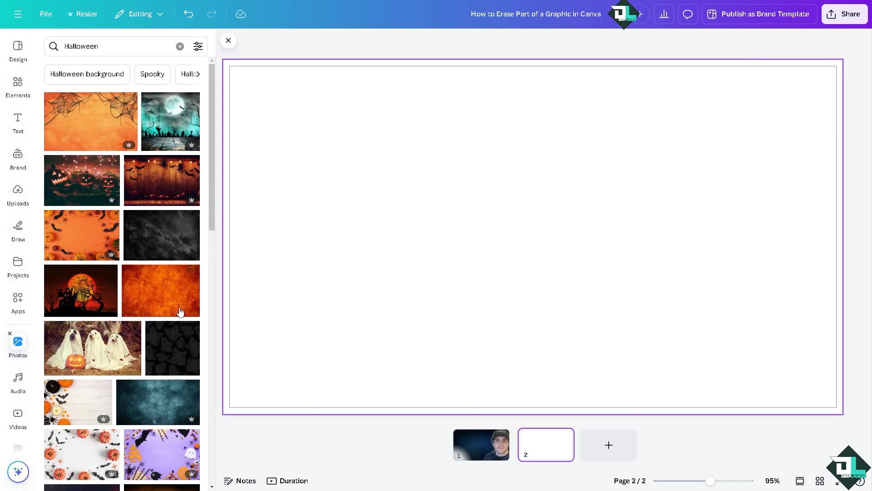
pyautogui.scroll(-3, 165, 299)
pyautogui.scroll(-3, 165, 299)
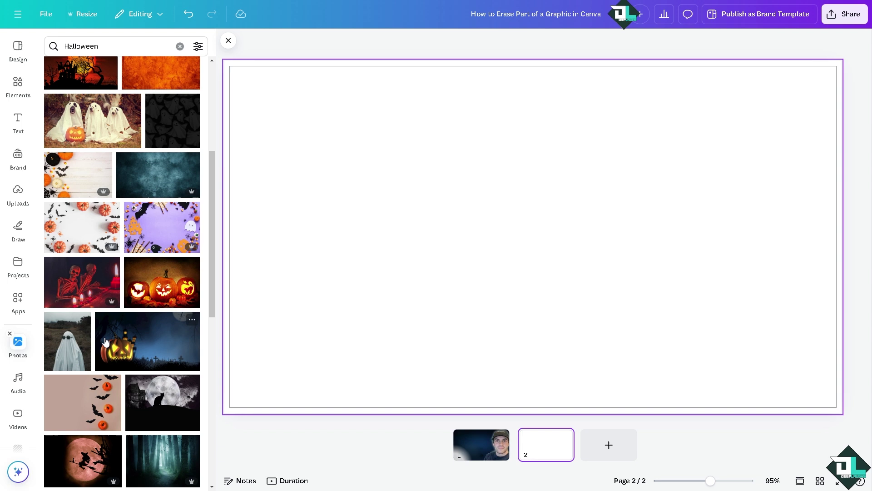
pyautogui.click(74, 341)
pyautogui.moveTo(500, 191); pyautogui.dragTo(312, 161)
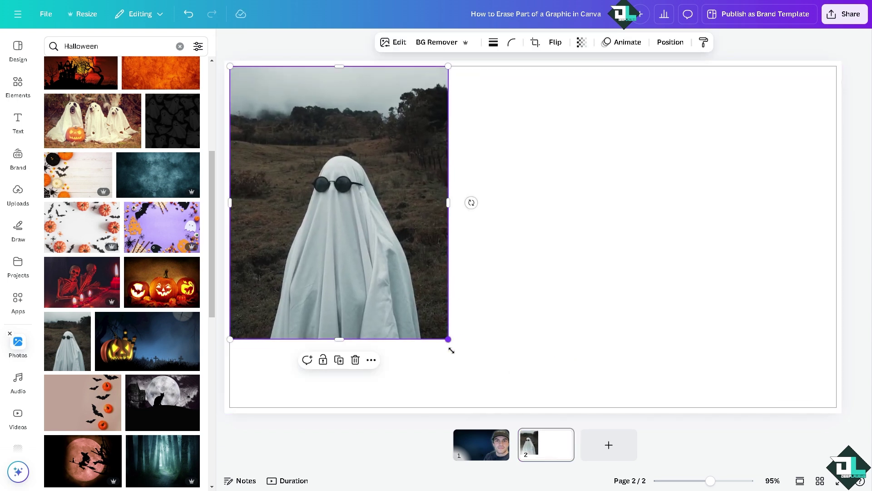
pyautogui.moveTo(451, 351); pyautogui.dragTo(499, 412)
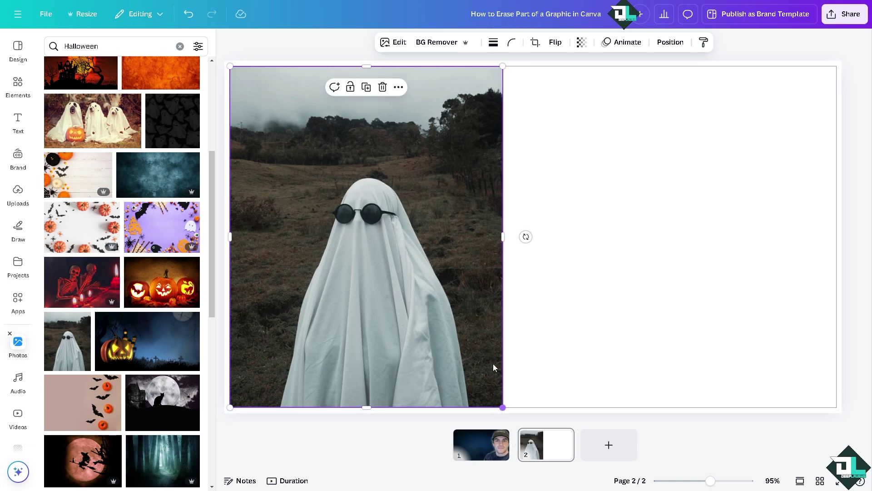
# Remove the ghost's background, then add a full-height Scream masks photo at right, background removed.
pyautogui.click(441, 43)
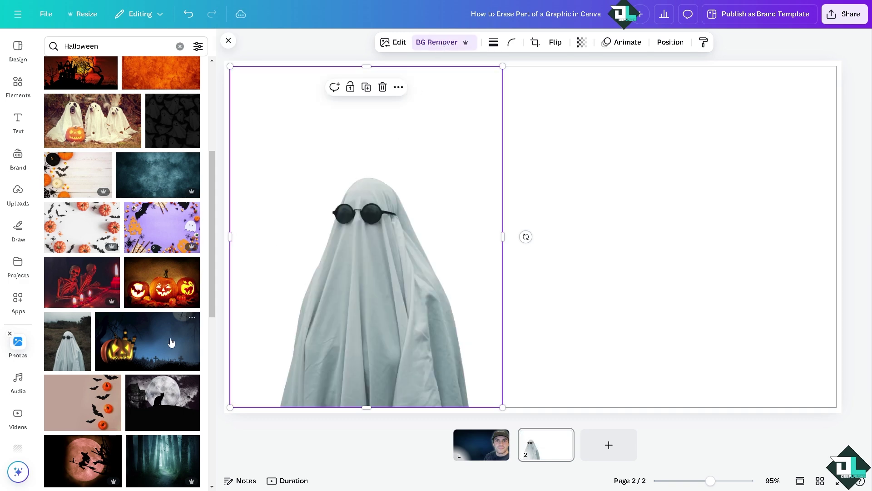
pyautogui.scroll(-5, 142, 372)
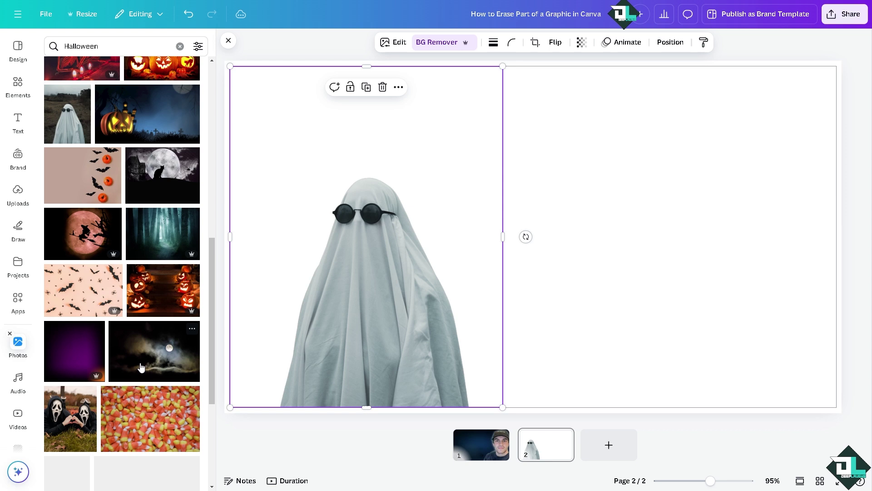
pyautogui.click(66, 421)
pyautogui.moveTo(555, 174); pyautogui.dragTo(639, 142)
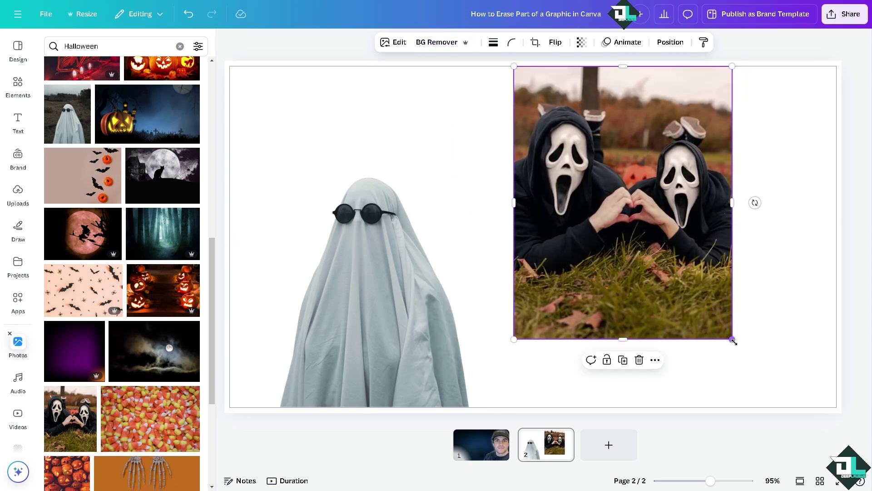
pyautogui.moveTo(733, 341); pyautogui.dragTo(793, 402)
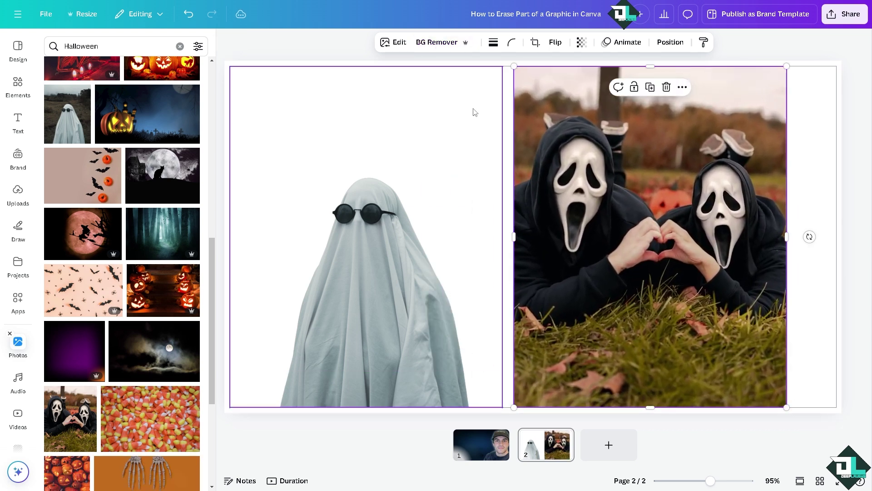
pyautogui.click(434, 46)
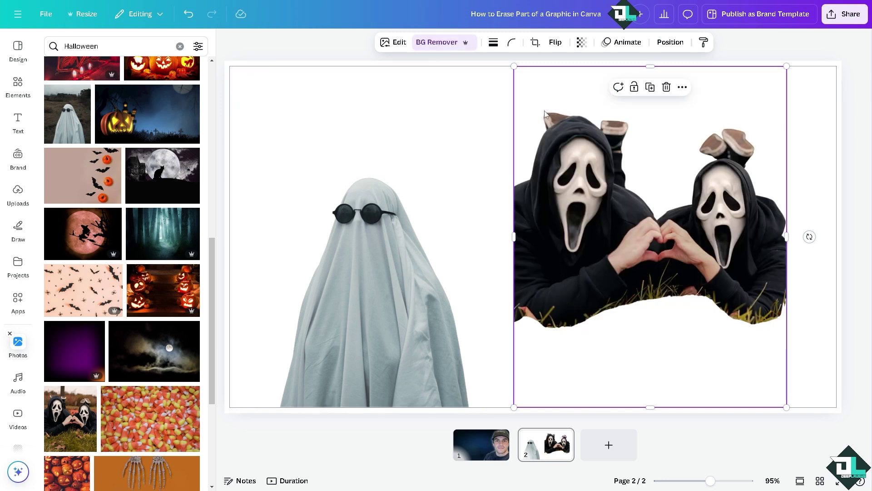
# Add page 3 with the skeleton-hands photo, its orange background removed, shrunk slightly.
pyautogui.click(609, 444)
pyautogui.scroll(-4, 135, 287)
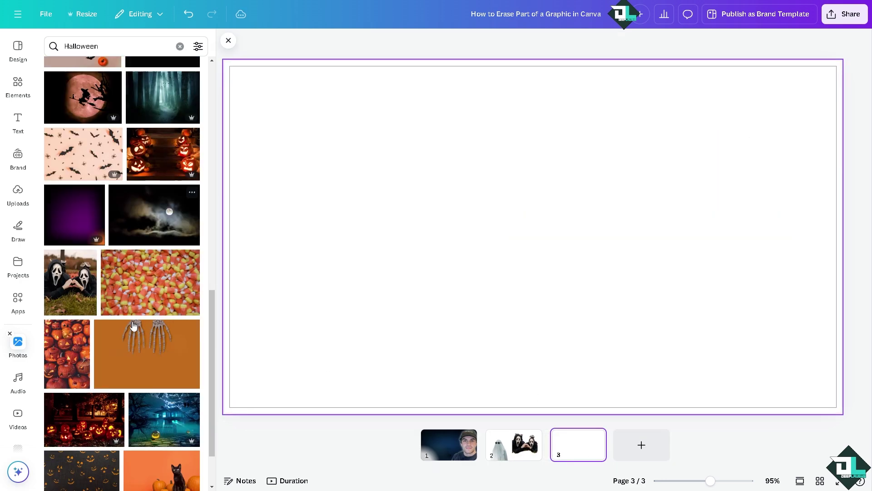
pyautogui.click(136, 308)
pyautogui.moveTo(501, 192); pyautogui.dragTo(415, 158)
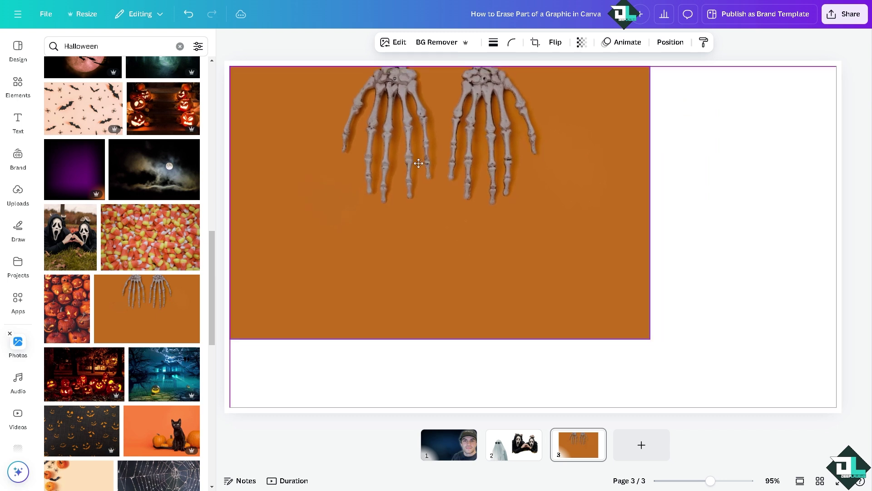
pyautogui.click(436, 43)
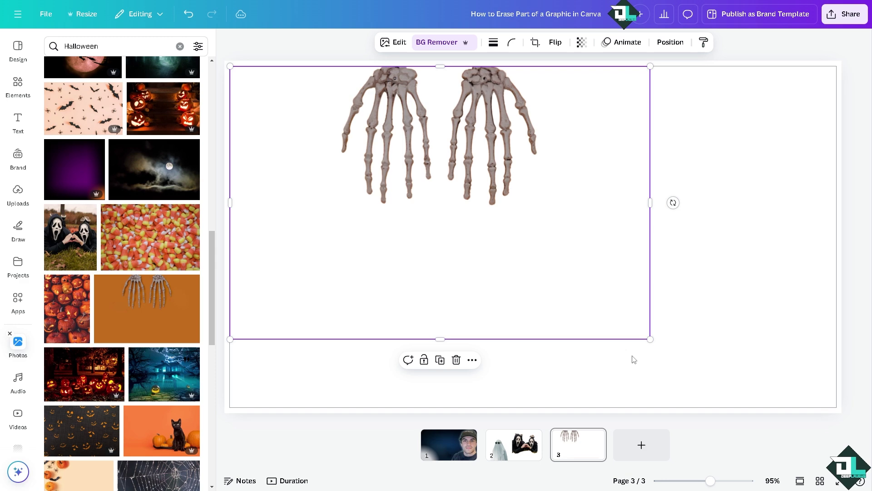
pyautogui.moveTo(651, 340); pyautogui.dragTo(591, 300)
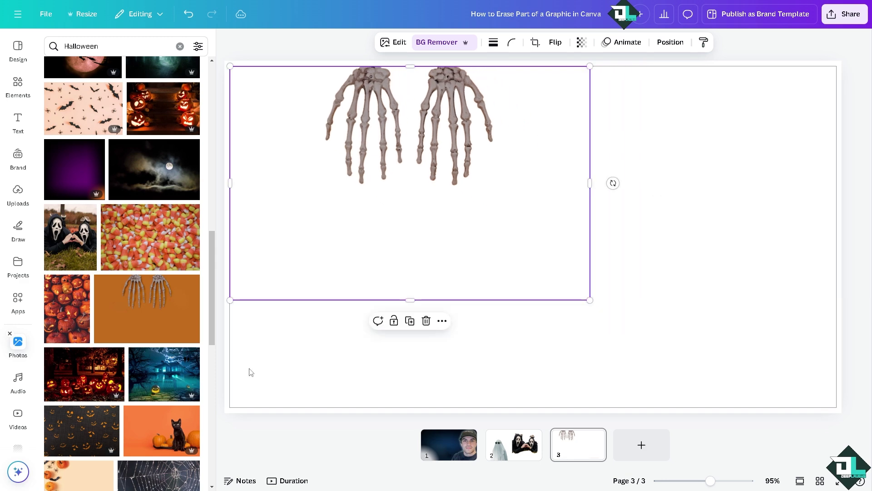
# Add page 4 with the black cat and pumpkins photo, enlarged to near full height.
pyautogui.click(642, 445)
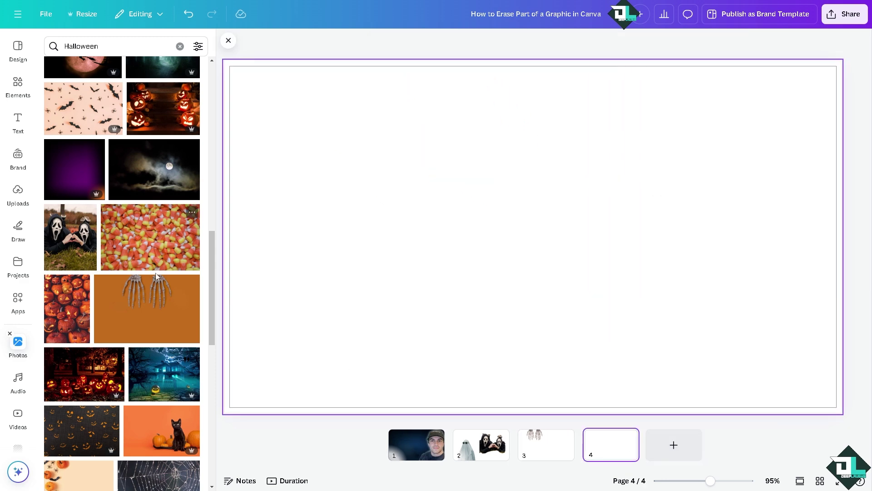
pyautogui.scroll(-2, 125, 287)
pyautogui.scroll(-2, 124, 287)
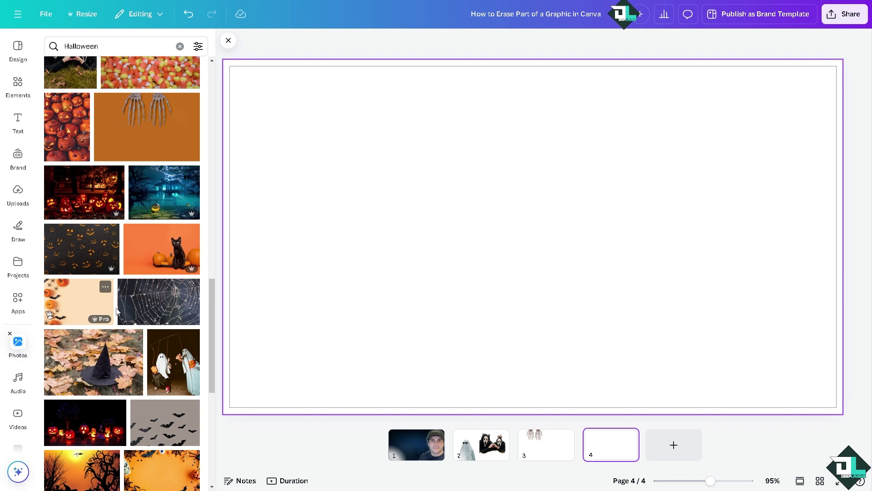
pyautogui.click(151, 272)
pyautogui.moveTo(486, 173); pyautogui.dragTo(386, 139)
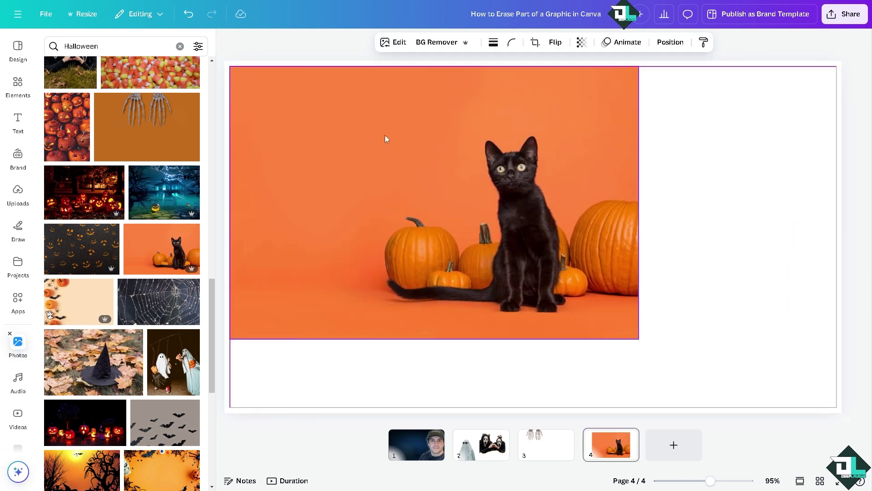
pyautogui.moveTo(639, 340); pyautogui.dragTo(735, 404)
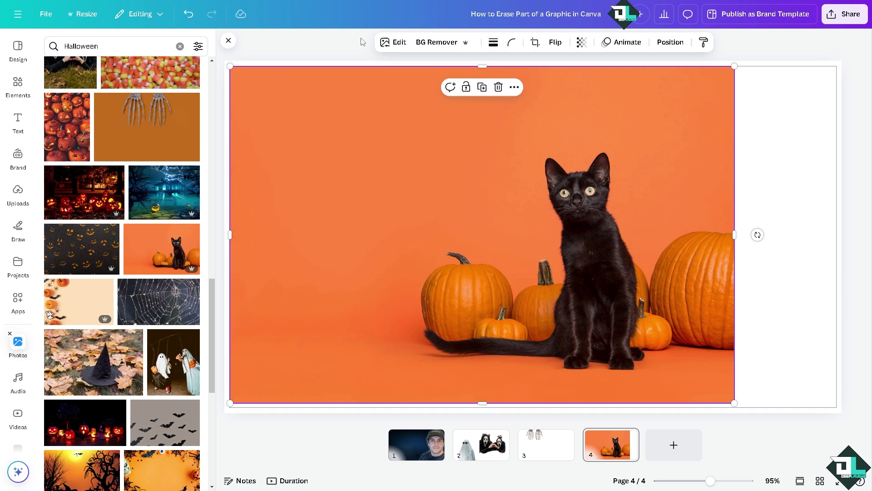
# Use Magic Eraser in Click mode to select and erase the black cat from the page 4 photo.
pyautogui.click(400, 43)
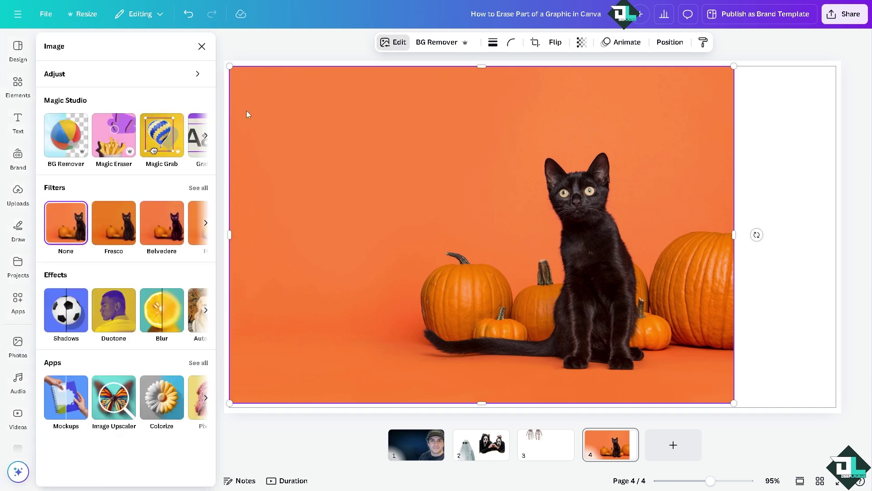
pyautogui.click(116, 140)
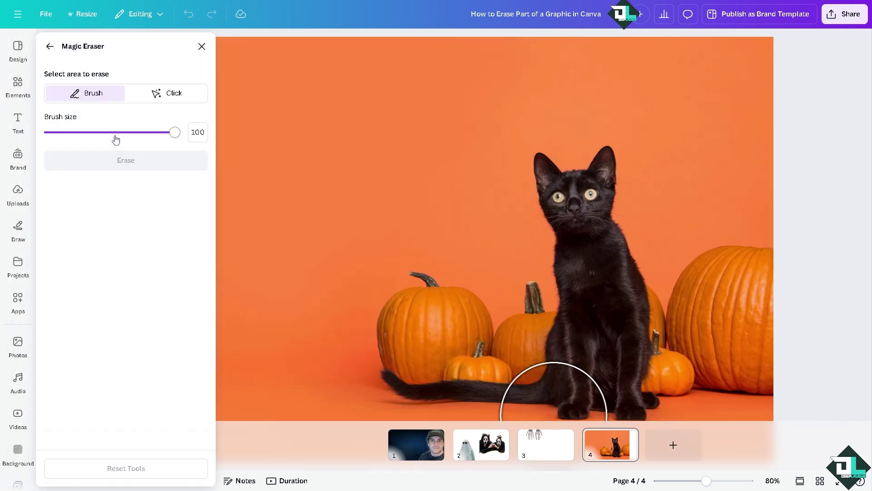
pyautogui.click(167, 94)
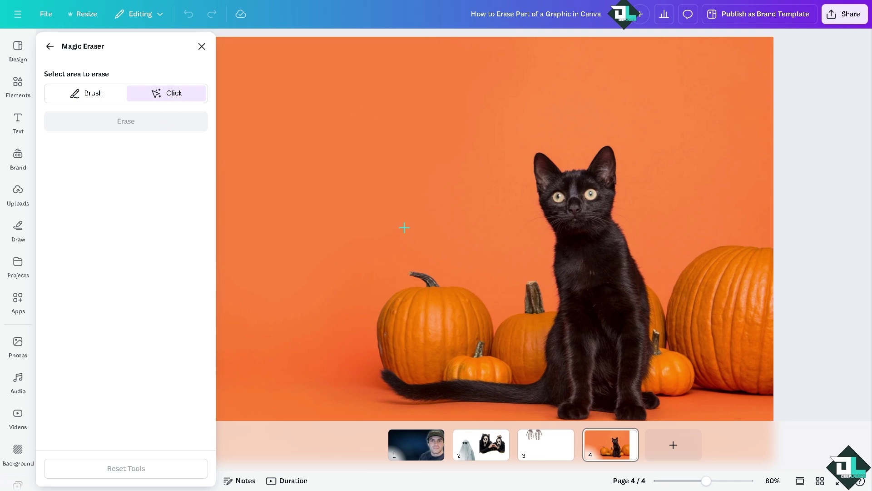
pyautogui.click(454, 250)
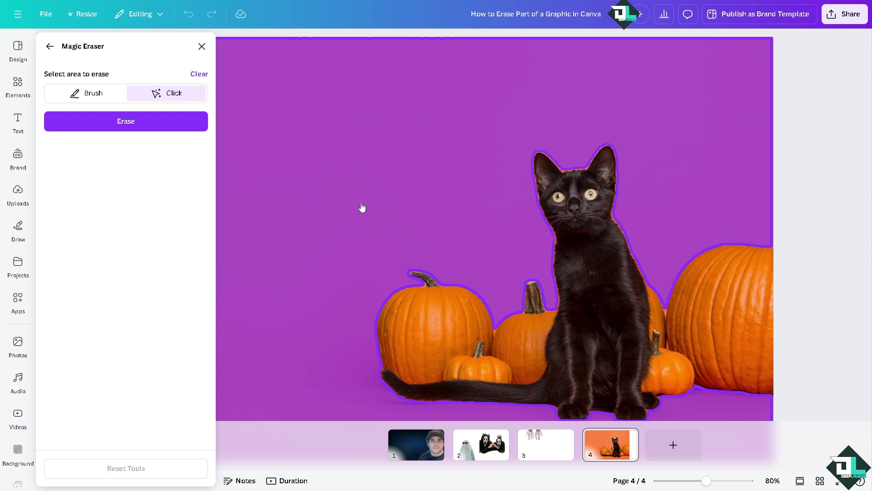
pyautogui.click(159, 125)
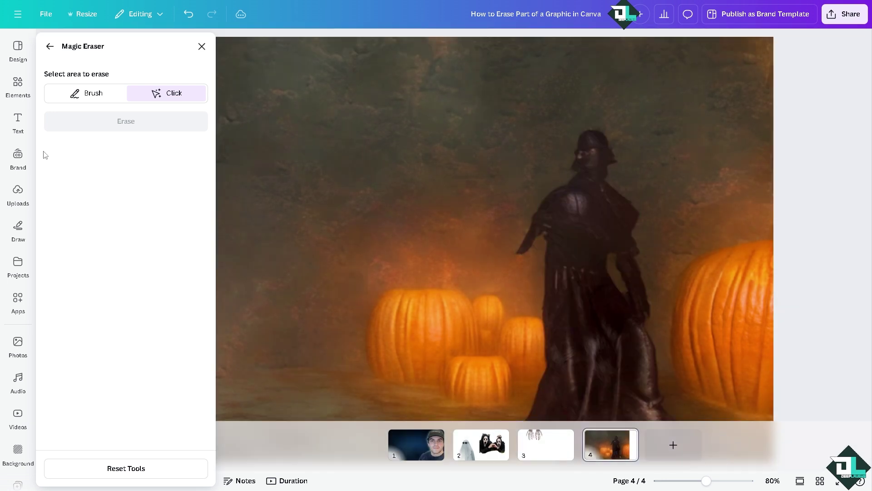
# Add page 5 with the ghosts-on-swings Halloween photo, enlarged to full page height, and open its Edit options.
pyautogui.click(673, 444)
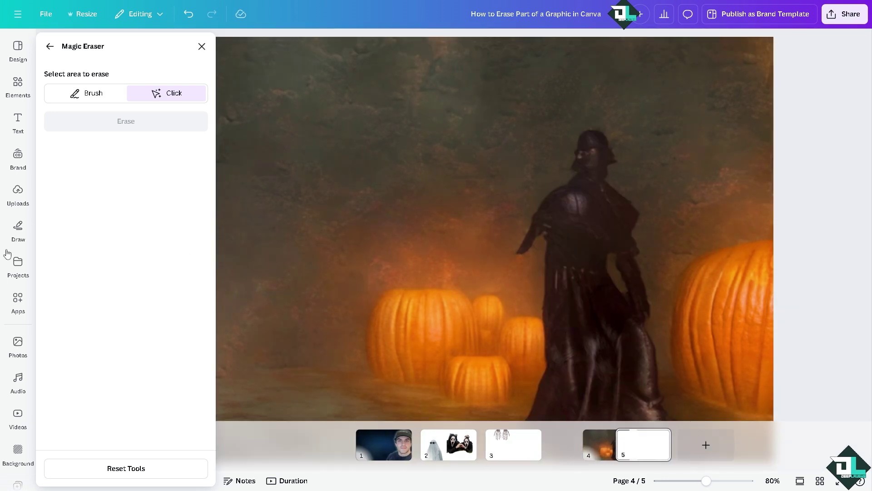
pyautogui.click(17, 345)
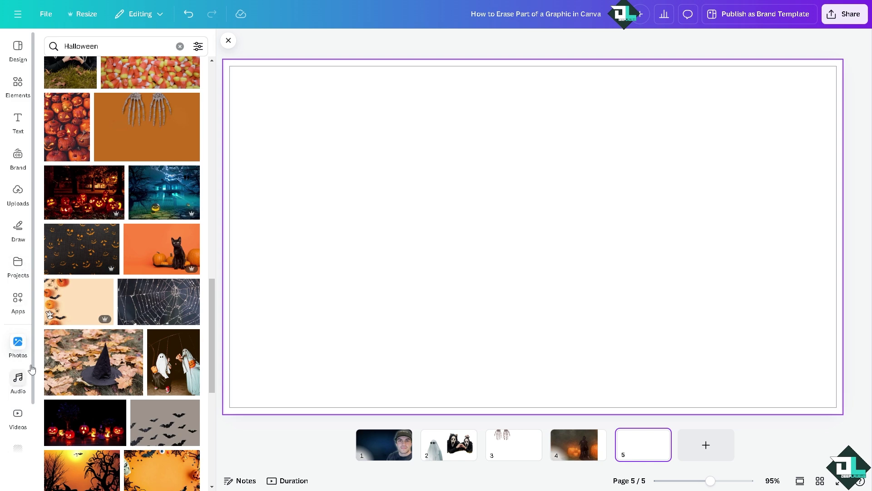
pyautogui.scroll(-2, 150, 325)
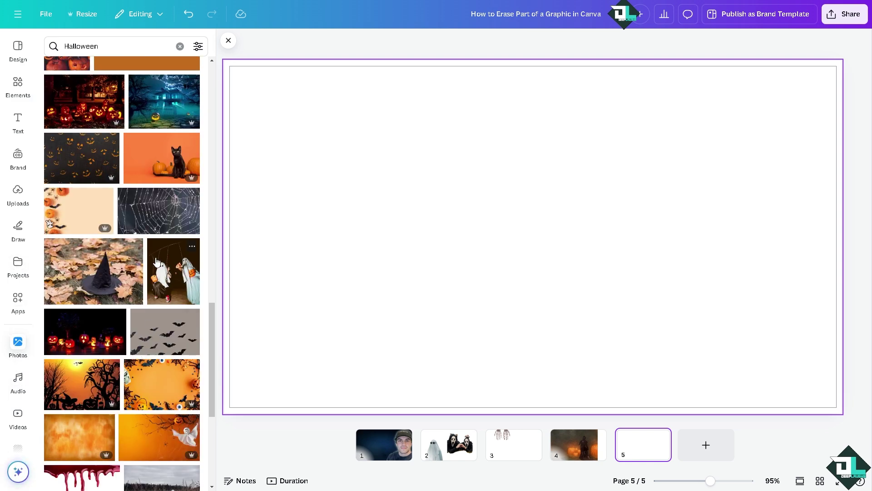
pyautogui.click(174, 271)
pyautogui.moveTo(470, 199); pyautogui.dragTo(314, 170)
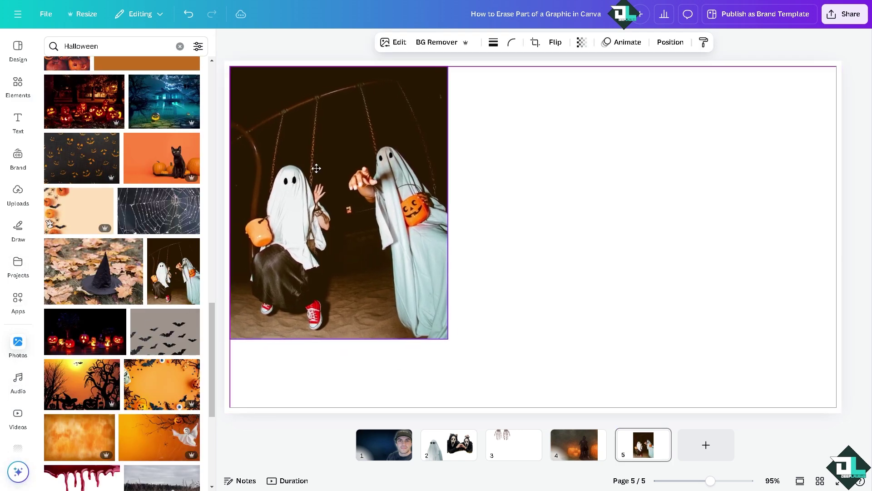
pyautogui.moveTo(448, 340); pyautogui.dragTo(507, 411)
pyautogui.click(390, 43)
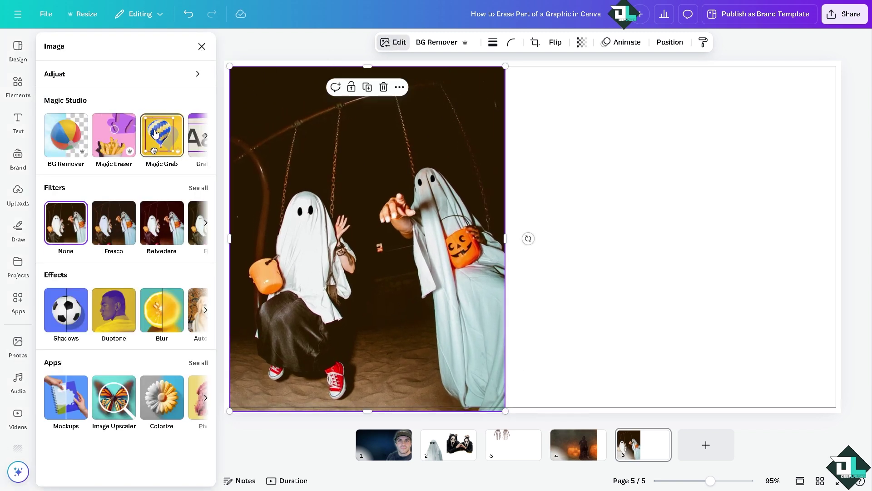
# Brush over the left ghost in Magic Edit, prompt 'REMOCV', generate, and pick the first result.
pyautogui.click(205, 136)
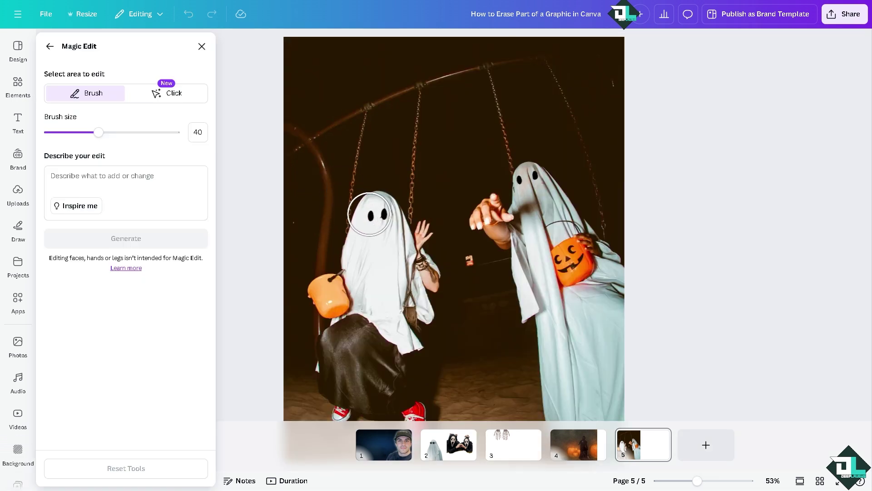
pyautogui.moveTo(366, 205)
pyautogui.mouseDown()
pyautogui.moveTo(381, 241)
pyautogui.moveTo(429, 300)
pyautogui.moveTo(379, 251)
pyautogui.moveTo(352, 296)
pyautogui.moveTo(330, 305)
pyautogui.moveTo(374, 280)
pyautogui.moveTo(375, 210)
pyautogui.moveTo(361, 273)
pyautogui.moveTo(395, 221)
pyautogui.moveTo(420, 273)
pyautogui.moveTo(385, 324)
pyautogui.moveTo(357, 346)
pyautogui.moveTo(336, 329)
pyautogui.moveTo(331, 353)
pyautogui.moveTo(347, 370)
pyautogui.moveTo(348, 397)
pyautogui.moveTo(378, 385)
pyautogui.moveTo(423, 405)
pyautogui.moveTo(420, 336)
pyautogui.moveTo(352, 393)
pyautogui.mouseUp()
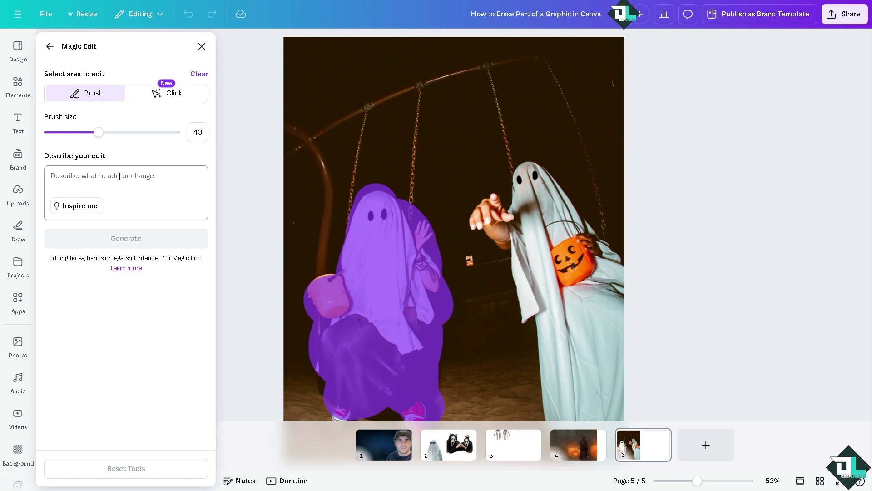
pyautogui.click(93, 179)
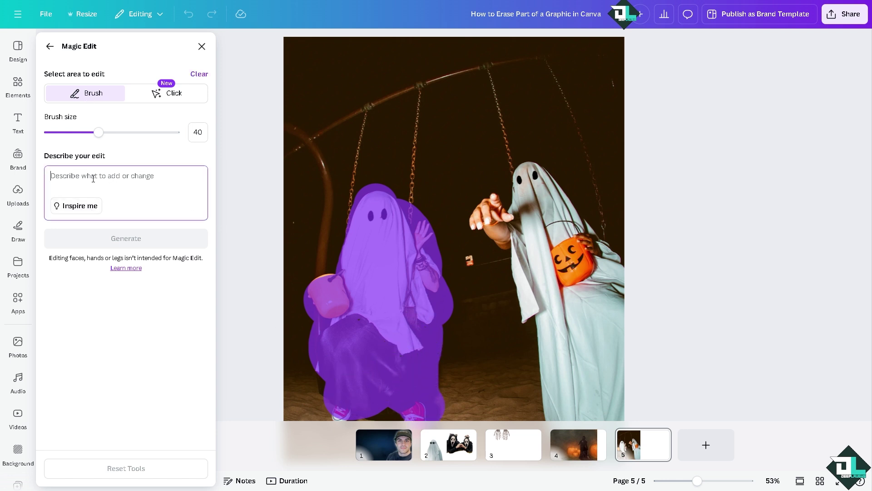
pyautogui.write('REMOCV')
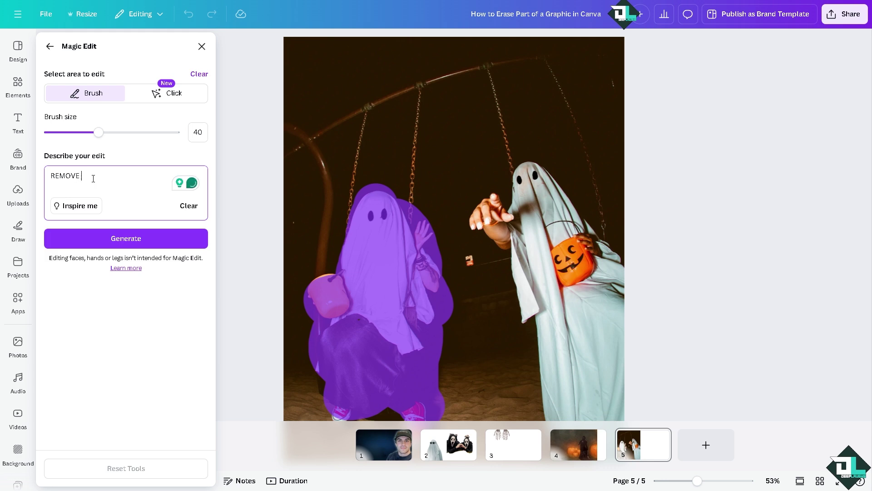
pyautogui.click(96, 238)
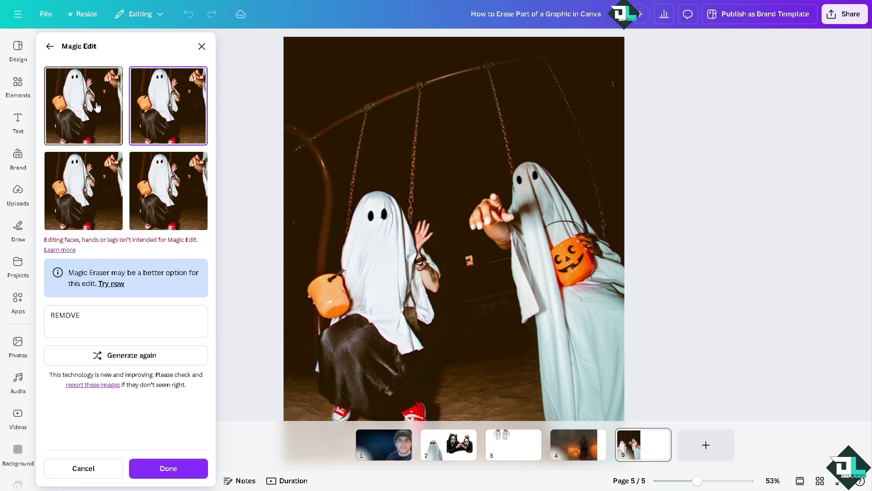
pyautogui.click(96, 106)
# Accept the Magic Edit result, then use Magic Eraser to erase both ghosts from the swings.
pyautogui.click(169, 468)
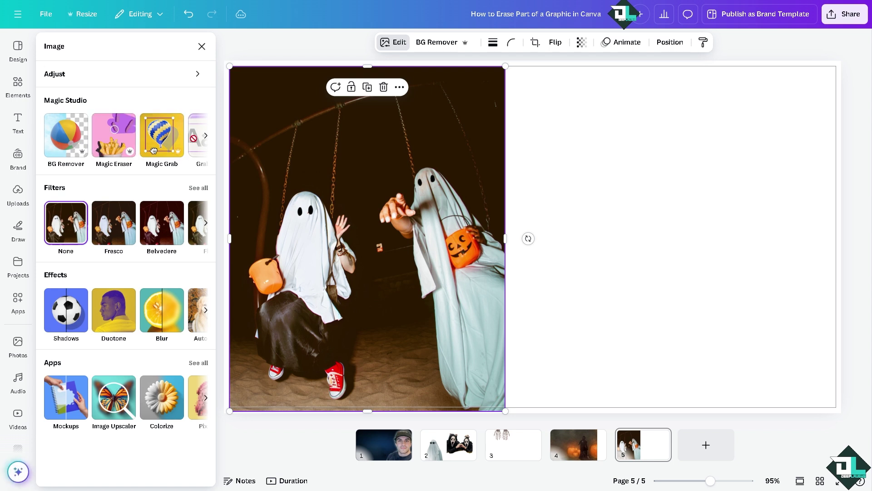
pyautogui.click(206, 135)
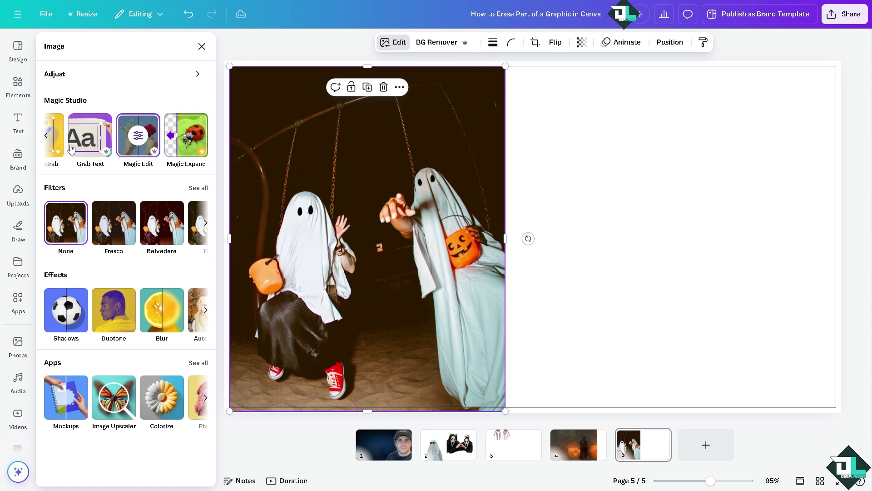
pyautogui.click(47, 137)
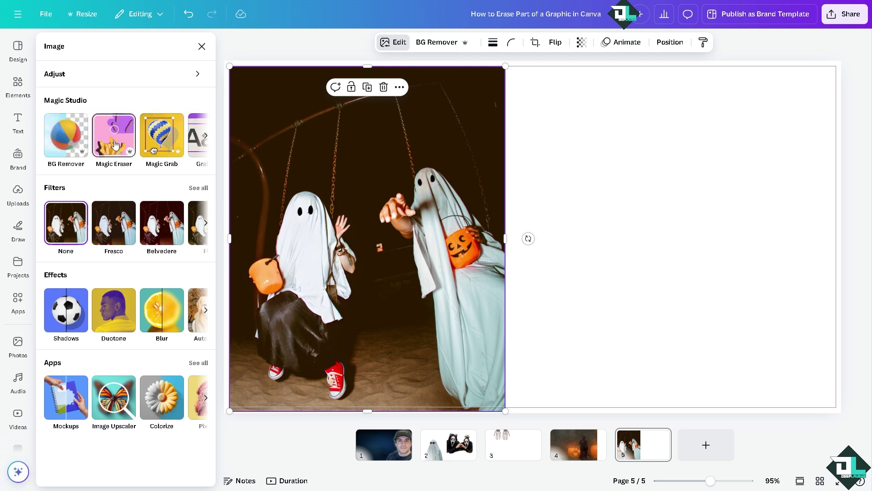
pyautogui.click(116, 141)
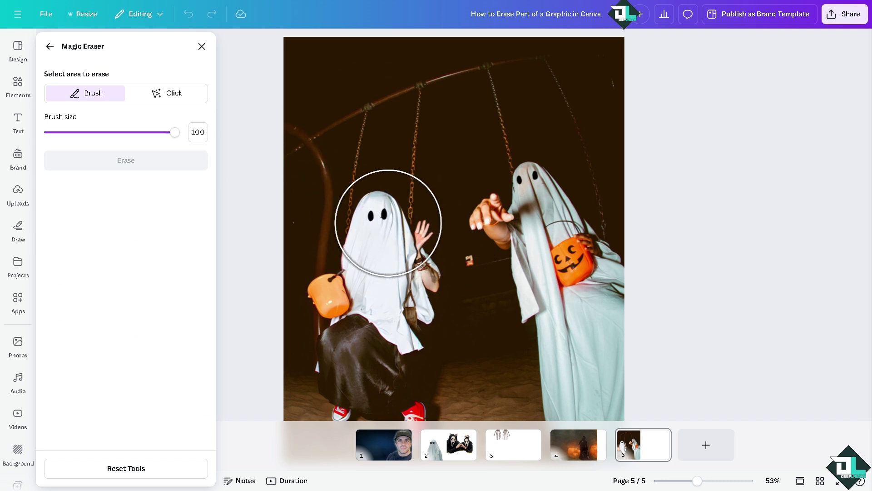
pyautogui.moveTo(364, 226)
pyautogui.mouseDown()
pyautogui.moveTo(395, 278)
pyautogui.moveTo(379, 296)
pyautogui.moveTo(346, 295)
pyautogui.moveTo(350, 362)
pyautogui.moveTo(357, 384)
pyautogui.moveTo(407, 396)
pyautogui.moveTo(407, 370)
pyautogui.mouseUp()
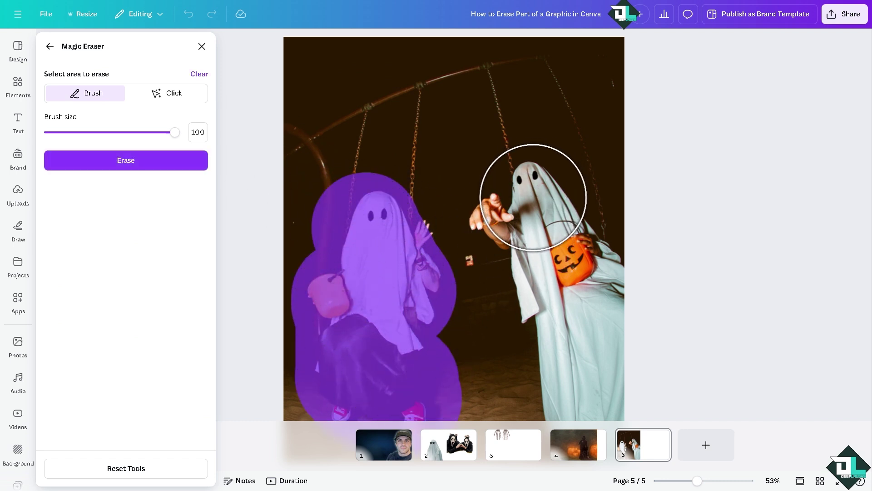
pyautogui.moveTo(532, 198)
pyautogui.mouseDown()
pyautogui.moveTo(580, 273)
pyautogui.moveTo(583, 311)
pyautogui.moveTo(570, 335)
pyautogui.moveTo(560, 331)
pyautogui.moveTo(561, 378)
pyautogui.moveTo(571, 398)
pyautogui.moveTo(608, 375)
pyautogui.mouseUp()
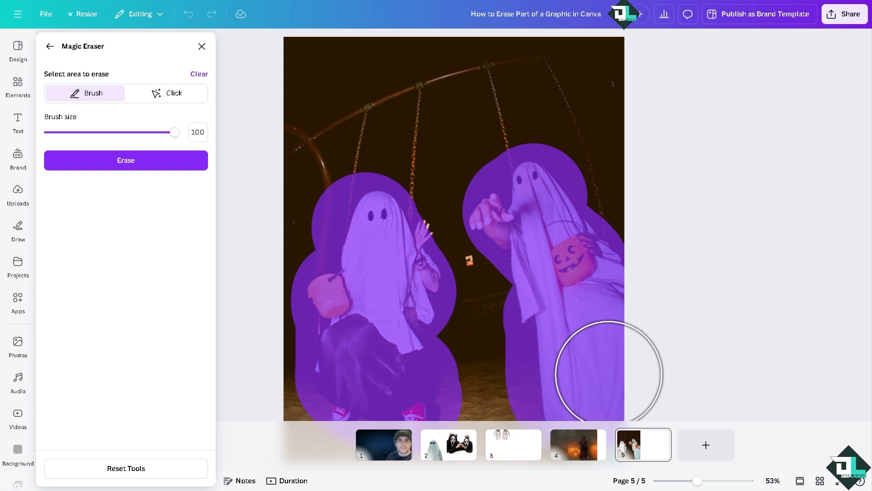
pyautogui.click(97, 163)
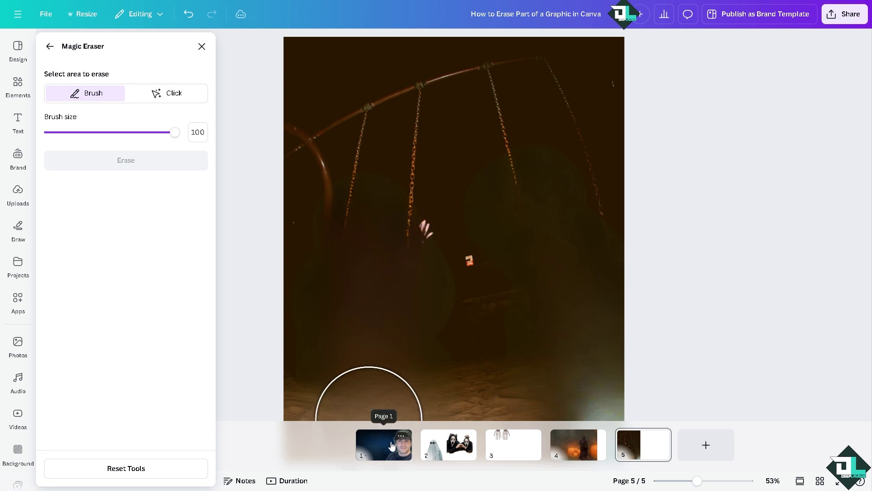
# Add page 6 with the pumpkin-and-ghosts photo, enlarged to fill most of the page.
pyautogui.click(690, 444)
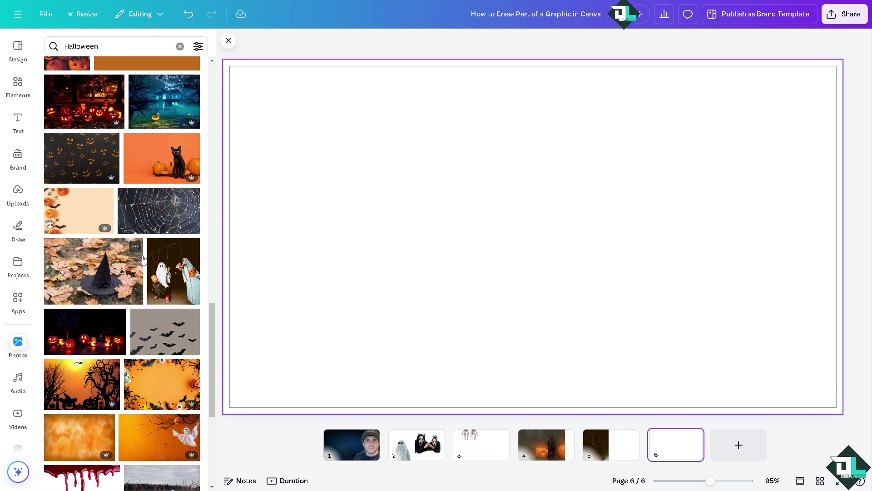
pyautogui.scroll(-2, 143, 258)
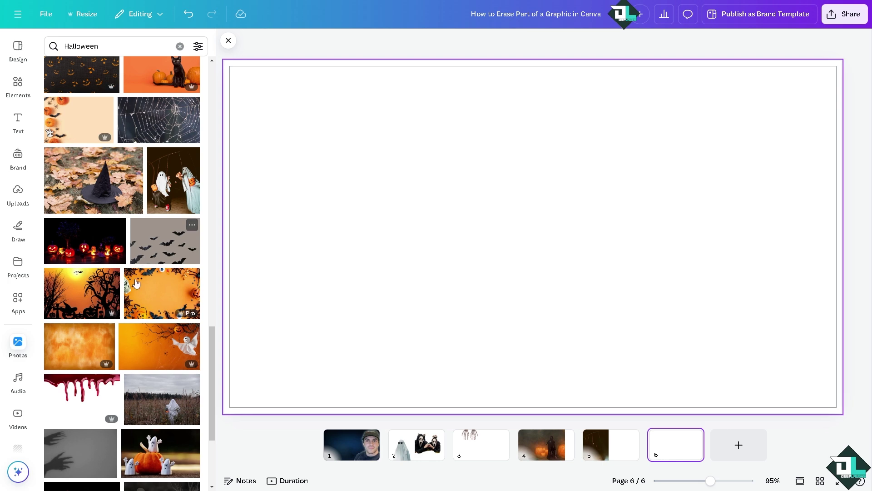
pyautogui.scroll(-2, 137, 283)
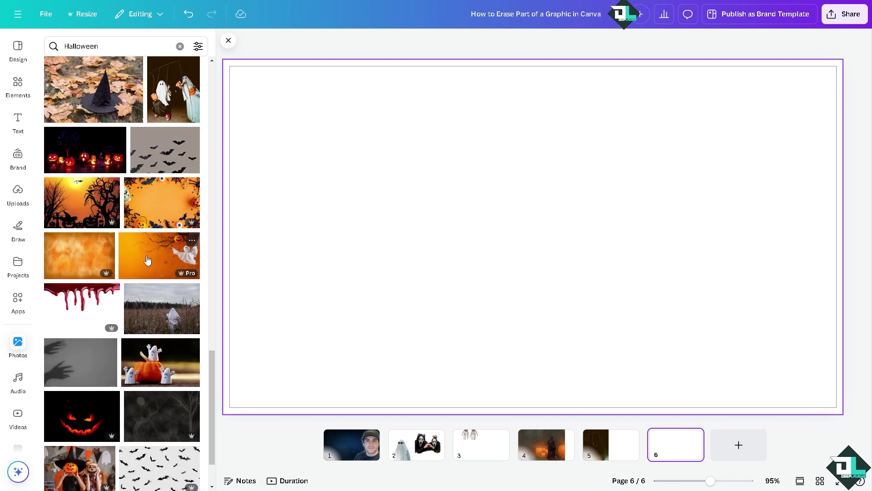
pyautogui.click(155, 363)
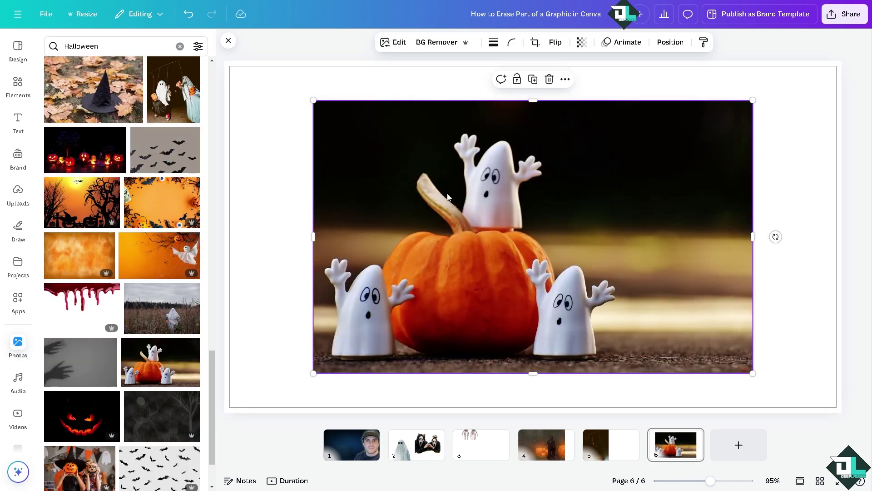
pyautogui.moveTo(314, 101); pyautogui.dragTo(258, 67)
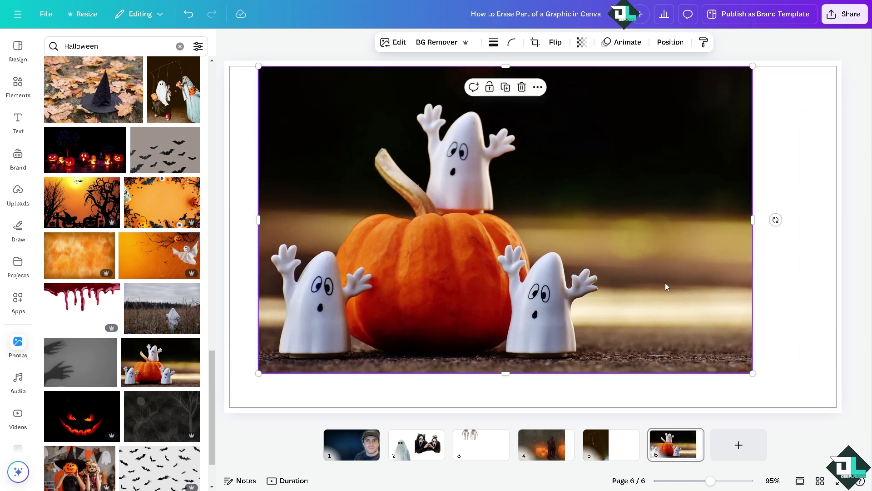
pyautogui.moveTo(752, 374); pyautogui.dragTo(803, 404)
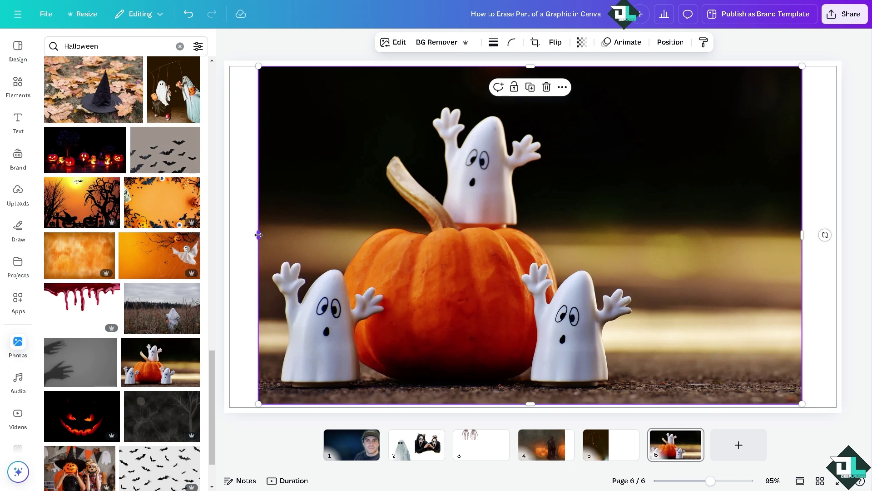
# Crop the photo's left, top and right down to one ghost and move it to the bottom-left corner.
pyautogui.moveTo(258, 235); pyautogui.dragTo(490, 249)
pyautogui.moveTo(648, 67); pyautogui.dragTo(641, 230)
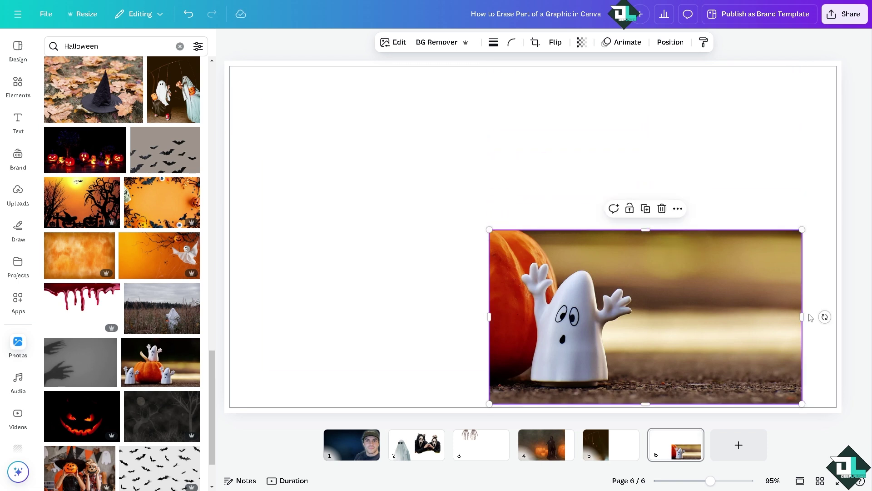
pyautogui.moveTo(804, 317); pyautogui.dragTo(635, 317)
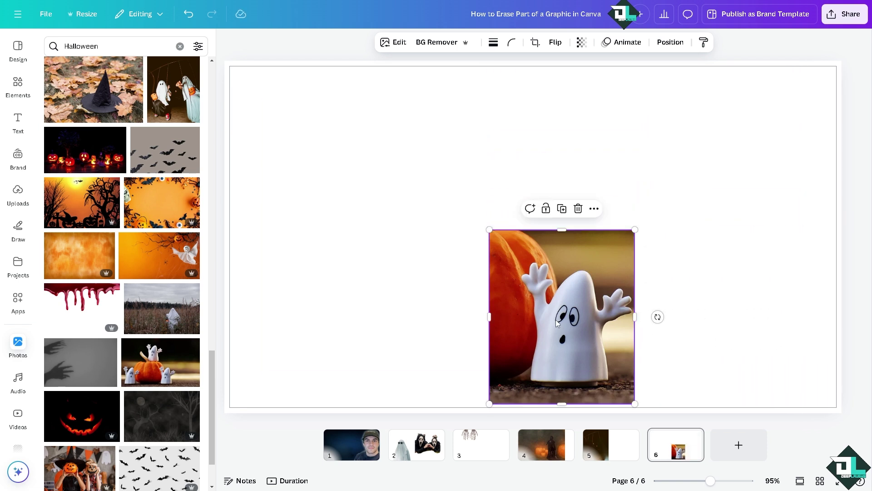
pyautogui.moveTo(558, 322); pyautogui.dragTo(261, 319)
# Place the witch-kids photo beside the ghost, crop it to the girl with the jack-o'-lantern, and add page 7.
pyautogui.scroll(-4, 100, 314)
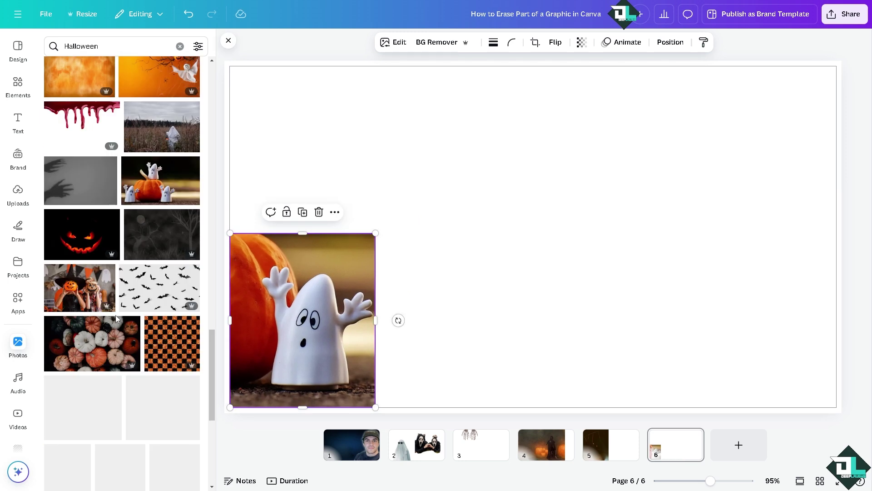
pyautogui.click(88, 297)
pyautogui.moveTo(513, 236); pyautogui.dragTo(562, 269)
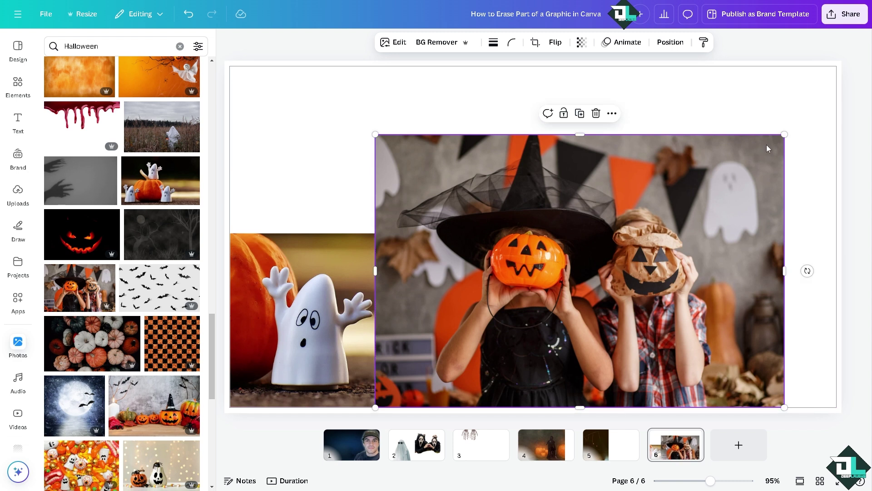
pyautogui.moveTo(784, 271); pyautogui.dragTo(616, 268)
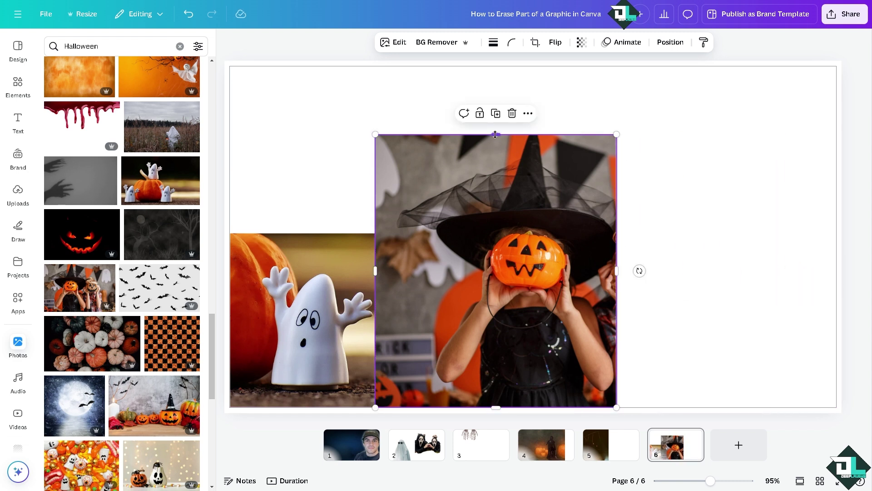
pyautogui.moveTo(495, 134)
pyautogui.mouseDown()
pyautogui.moveTo(495, 201)
pyautogui.moveTo(494, 131)
pyautogui.mouseUp()
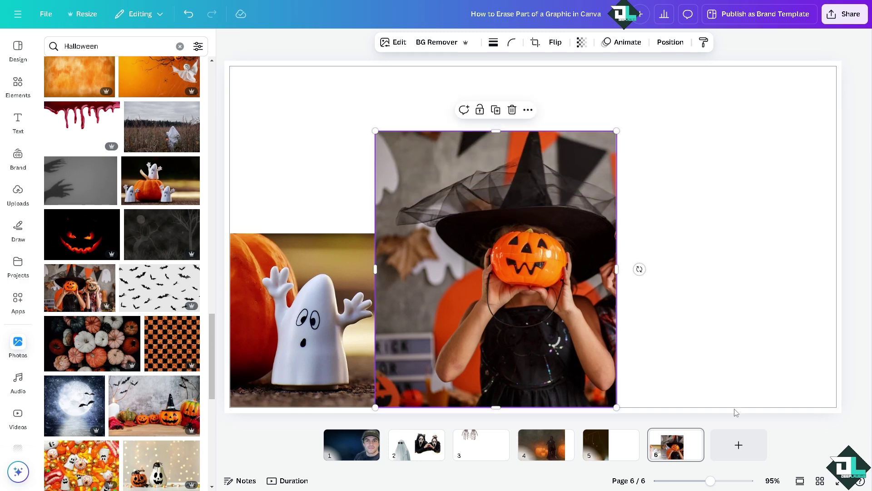
pyautogui.click(738, 445)
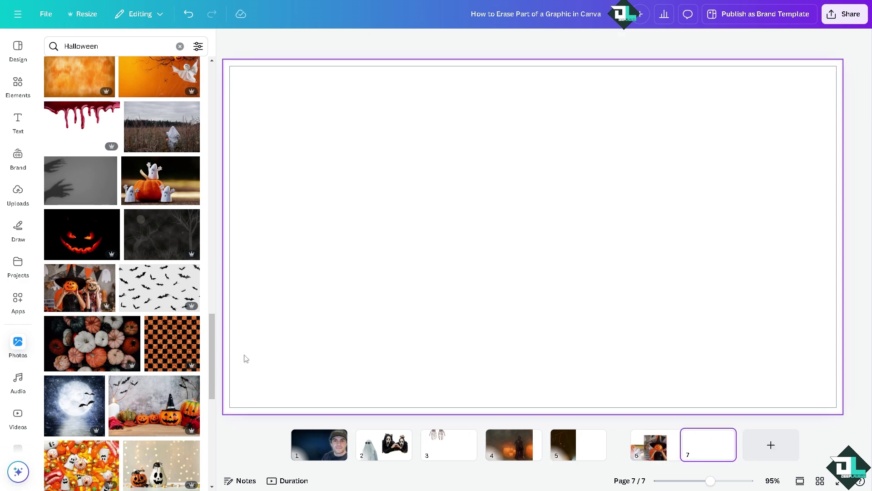
# Put the pumpkins-with-witch-hat photo on page 7, crop it to a narrow candle strip, and present full screen.
pyautogui.click(154, 402)
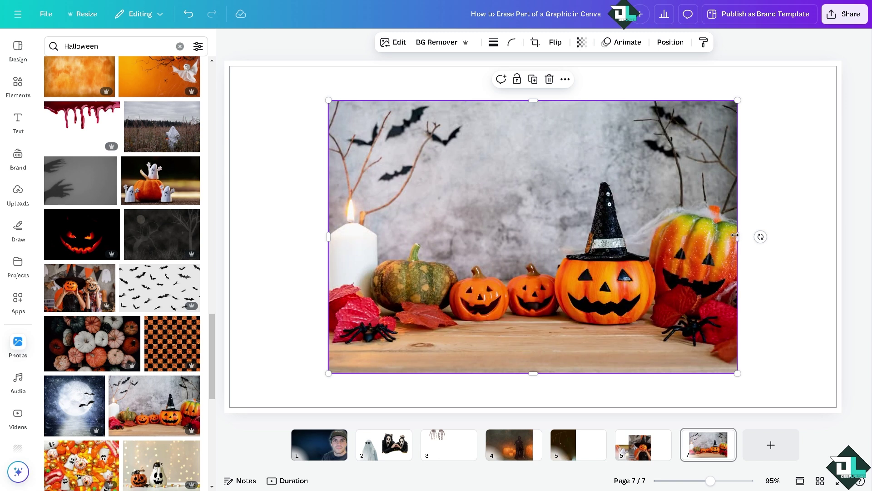
pyautogui.moveTo(735, 235); pyautogui.dragTo(384, 236)
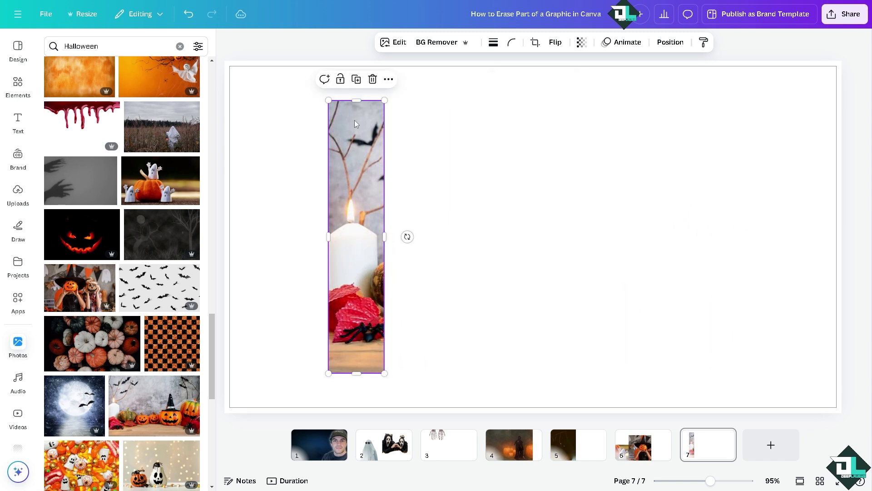
pyautogui.moveTo(356, 98); pyautogui.dragTo(357, 188)
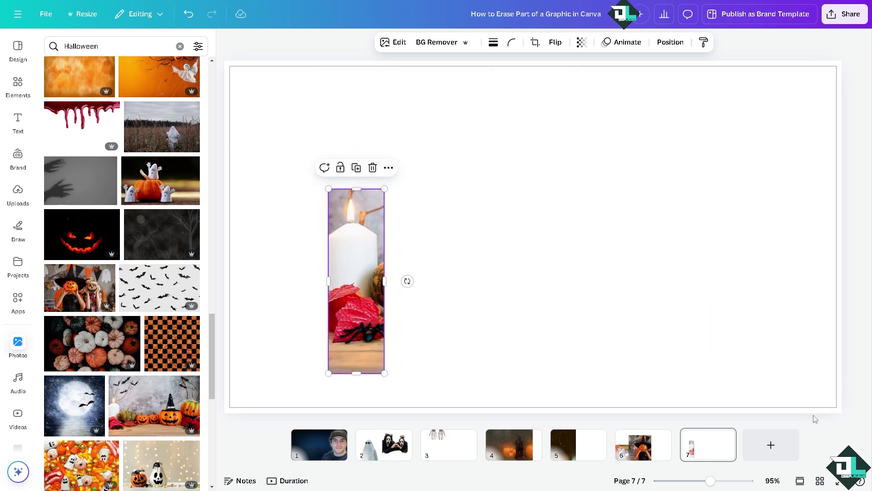
pyautogui.click(841, 482)
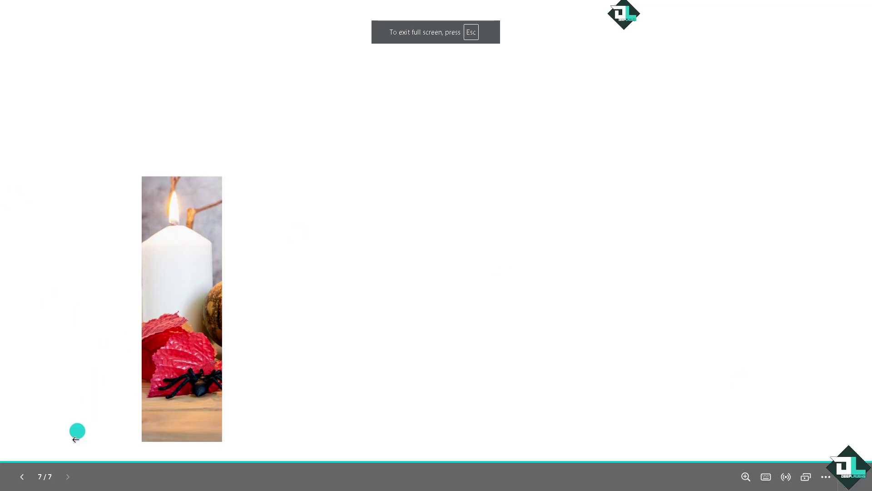
# Step back through the slides to slide 1, advance to the ghosts slide, and exit full screen.
pyautogui.click(23, 476)
pyautogui.click(23, 477)
pyautogui.click(22, 476)
pyautogui.click(22, 476)
pyautogui.click(23, 476)
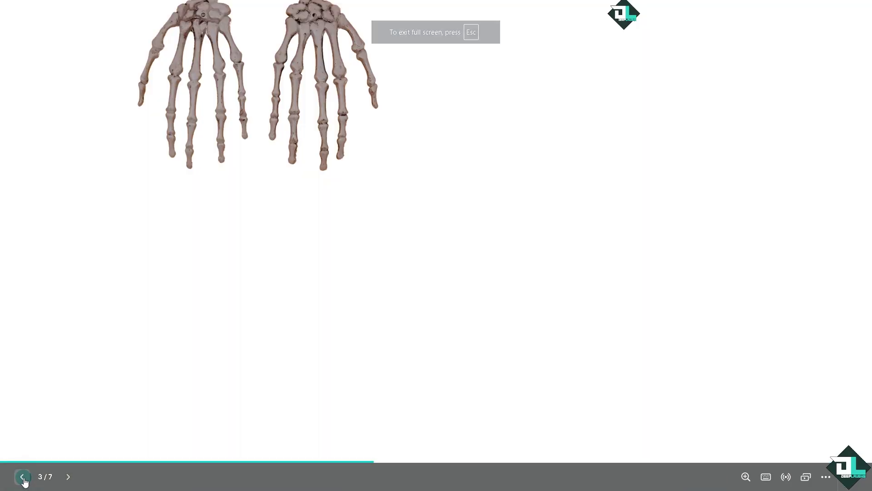
pyautogui.click(23, 476)
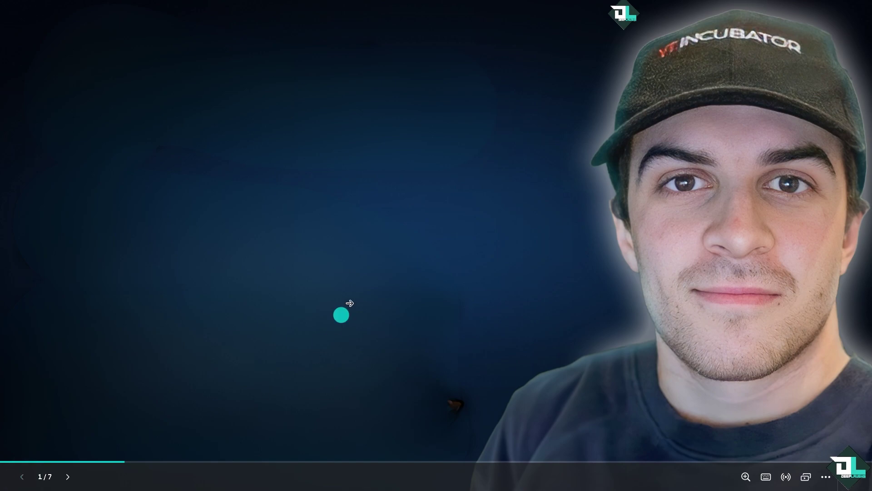
pyautogui.click(354, 297)
pyautogui.press('Escape')
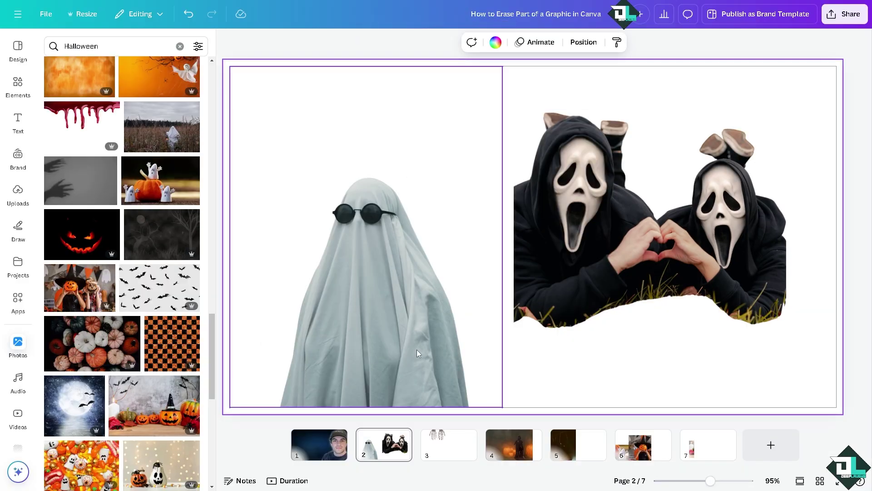
# Review pages 1 through 6, then insert the 'How to Erase Part of Graphic' title image on page 1.
pyautogui.click(336, 437)
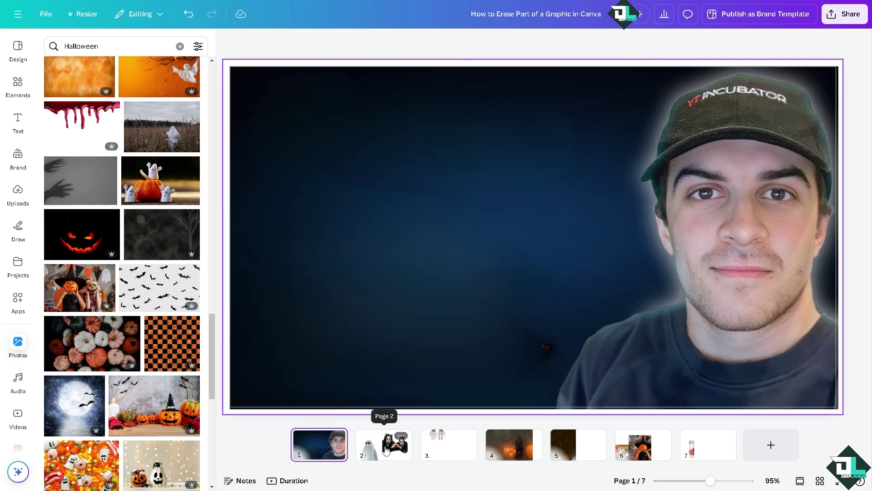
pyautogui.click(386, 450)
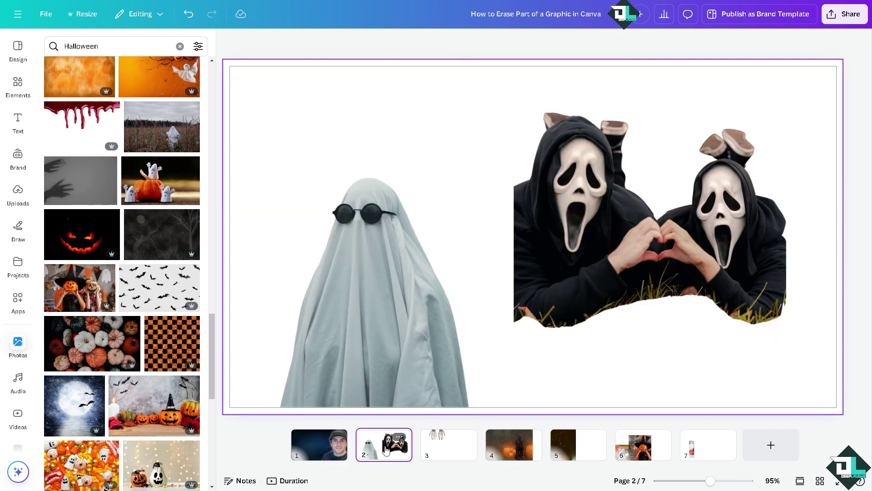
pyautogui.click(448, 447)
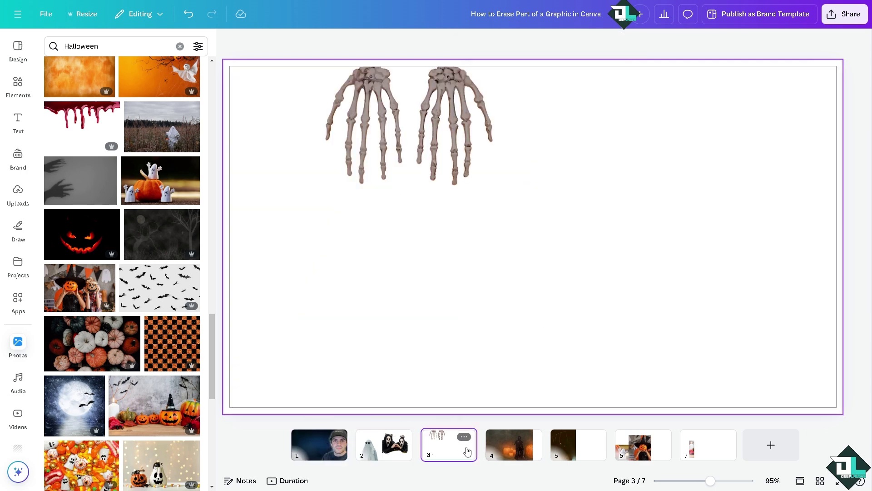
pyautogui.click(513, 447)
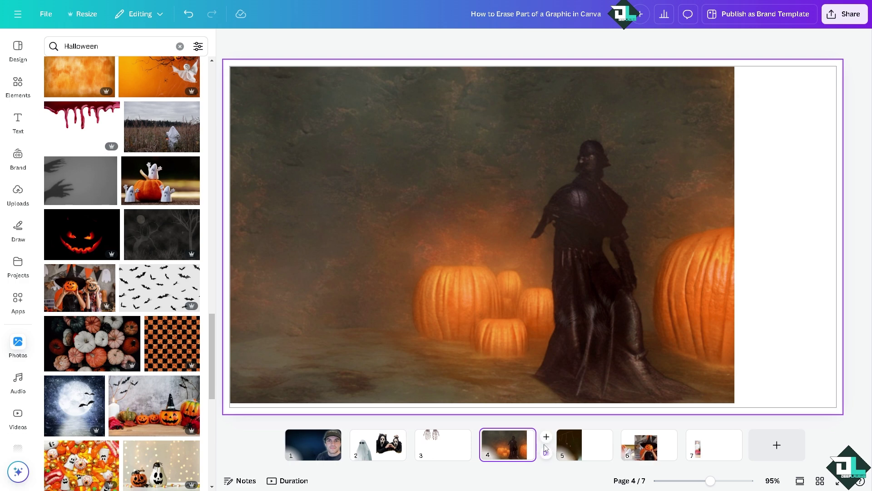
pyautogui.click(586, 448)
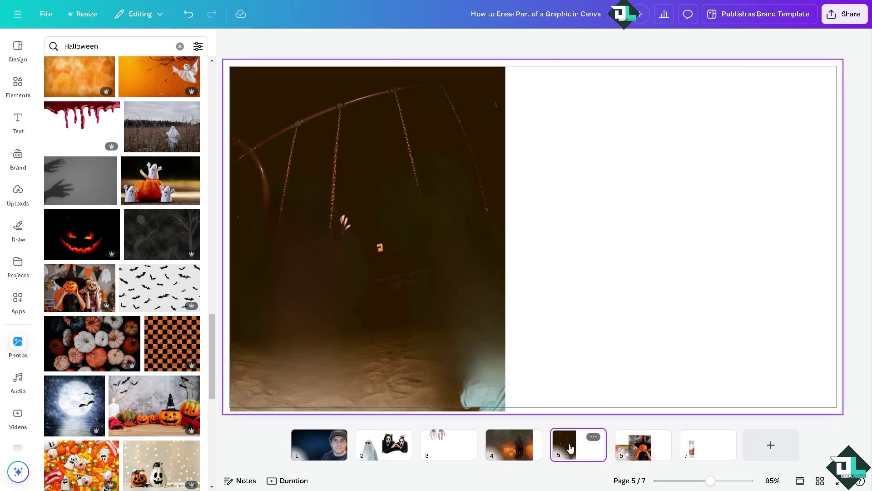
pyautogui.click(630, 449)
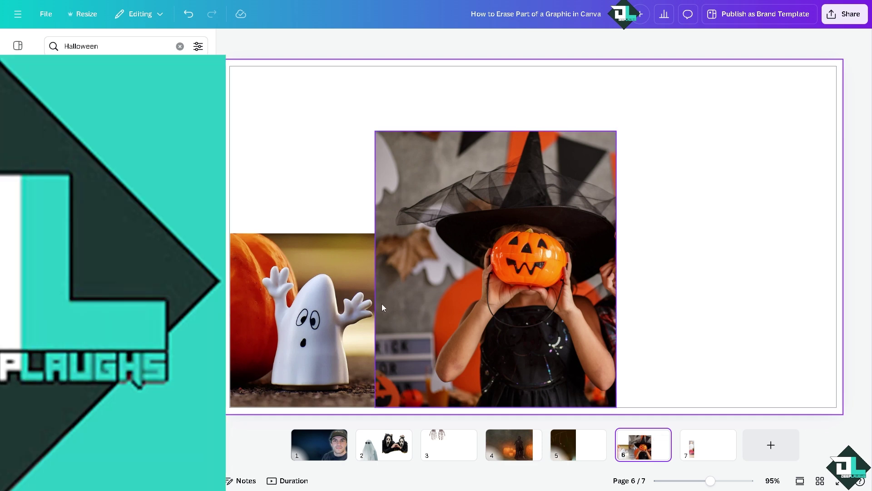
pyautogui.click(316, 445)
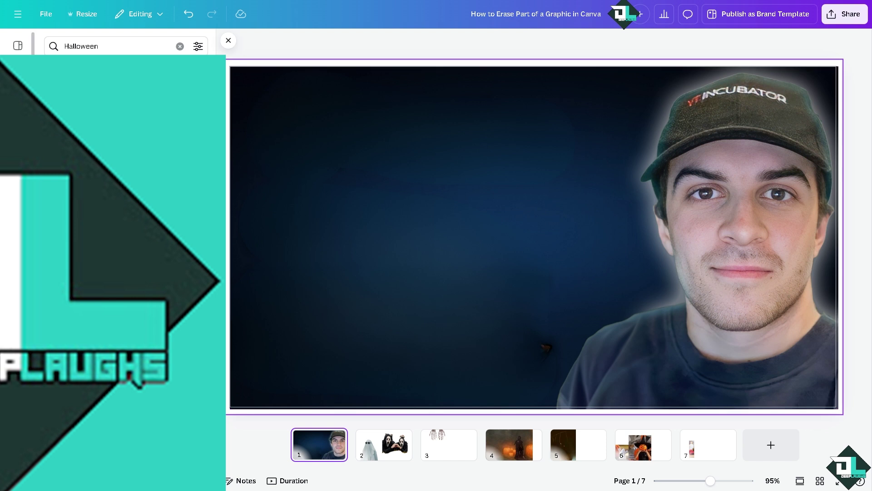
pyautogui.click(114, 137)
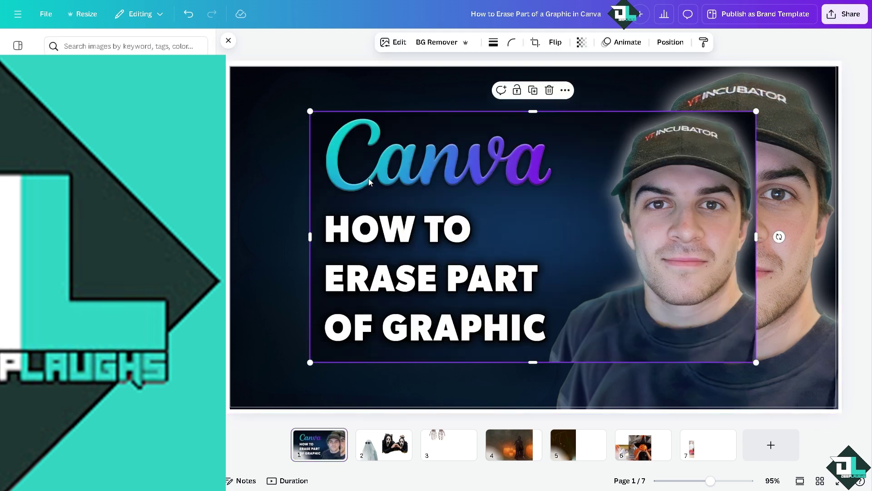